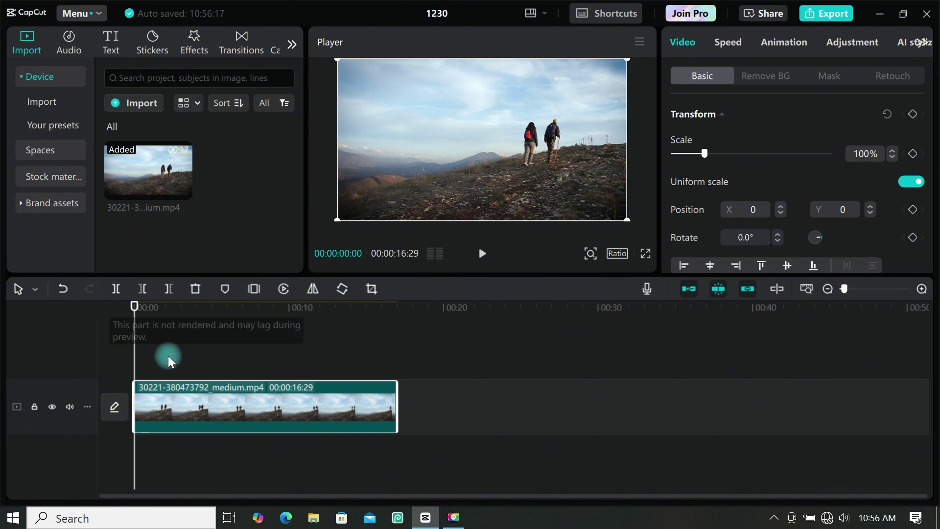
Step: Scale the hikers clip to 133%, move it to X 633, Y 68, and add a Transform keyframe at its start
left_click_drag(705, 153, 715, 163)
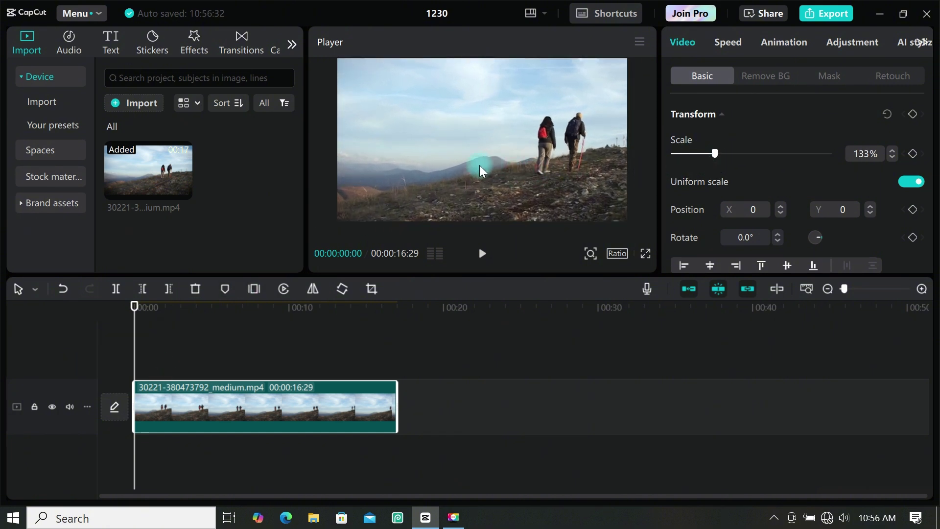
left_click_drag(480, 166, 525, 160)
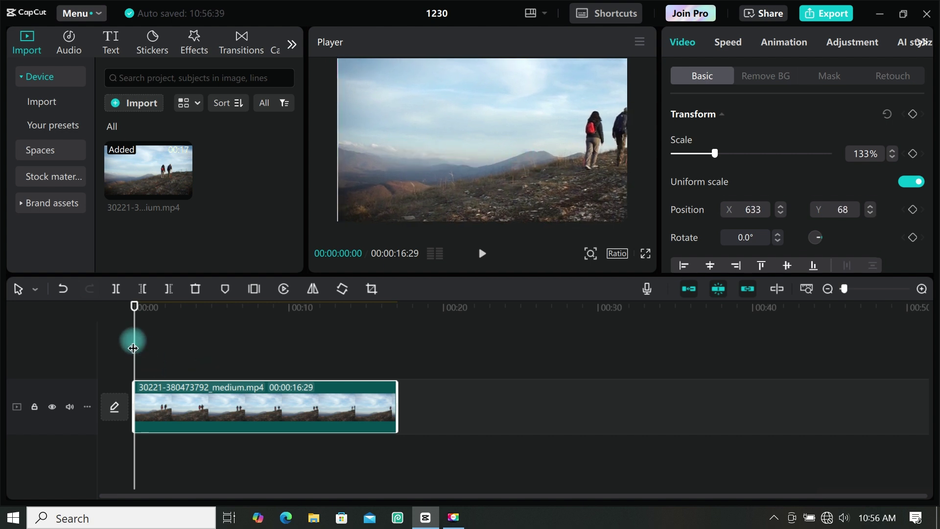
left_click(912, 116)
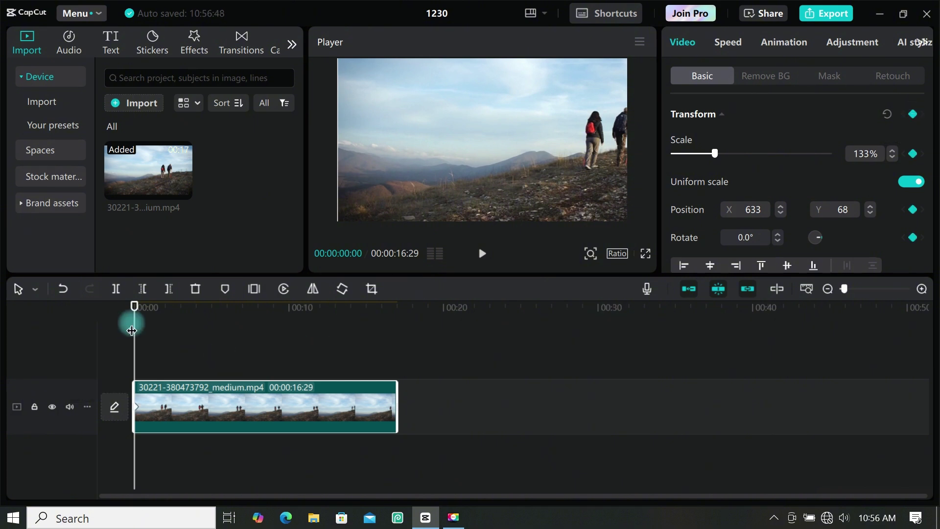
Step: At the clip's end (00:00:16:29), move the frame to X -633, Y 0 to create the second position keyframe
left_click_drag(131, 331, 397, 346)
left_click_drag(449, 172, 360, 158)
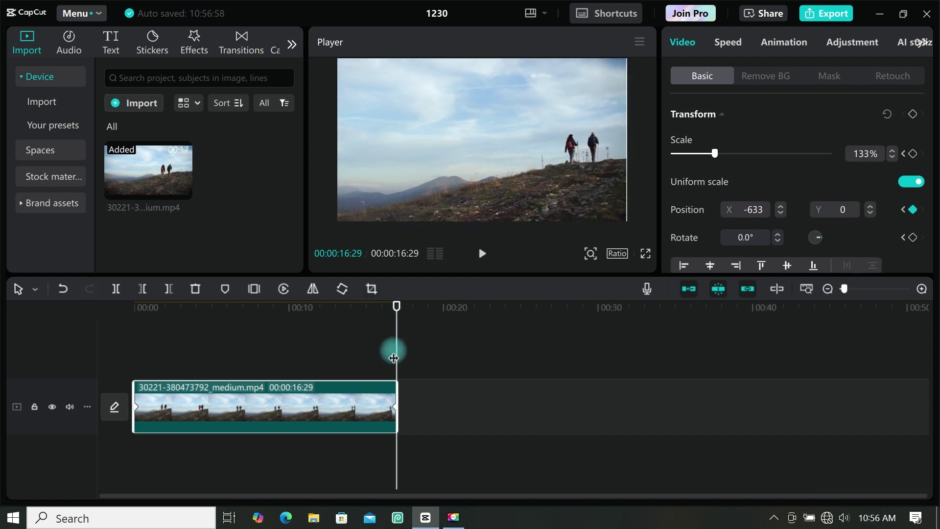
Step: Play back the keyframed pan from the beginning of the clip
left_click(369, 348)
left_click_drag(328, 348, 88, 347)
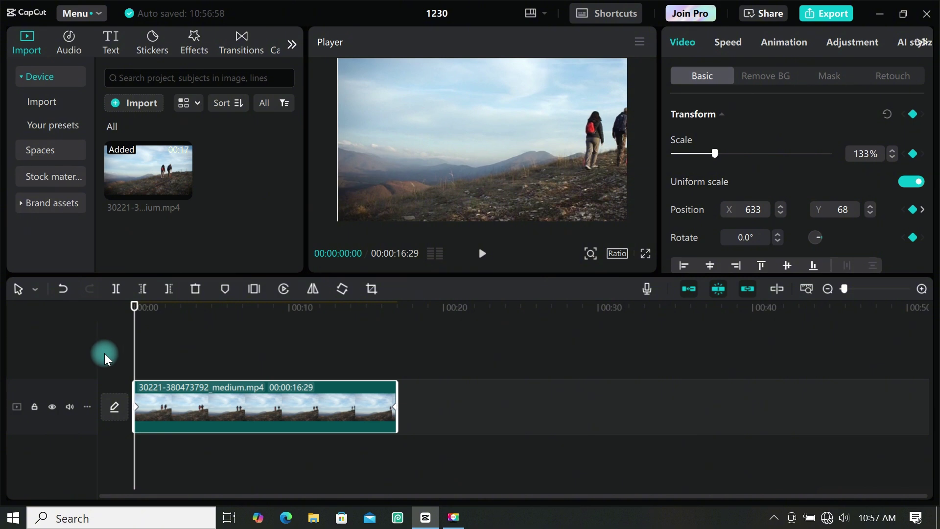
key("space")
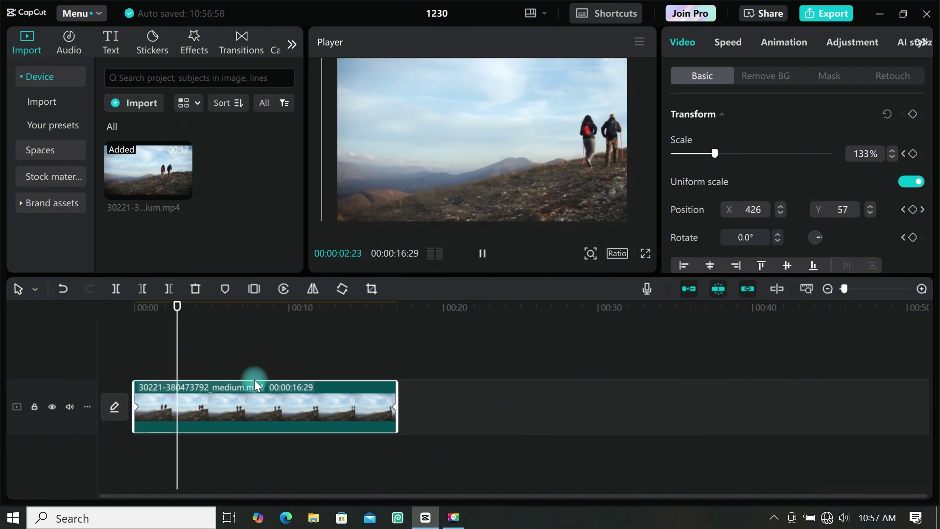
key("space")
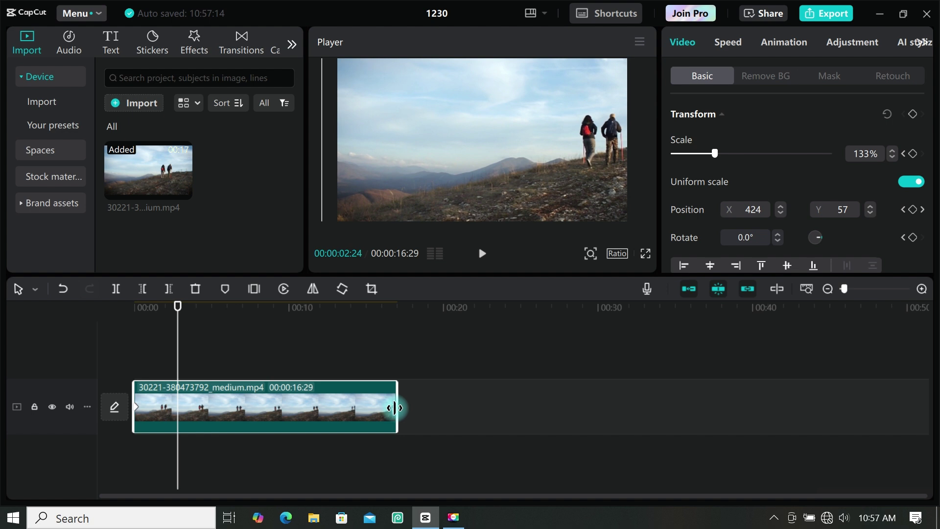
Step: Shift the final position keyframe to about a quarter of the way into the clip and return the playhead to the start
left_click(373, 406)
left_click_drag(373, 407, 311, 407)
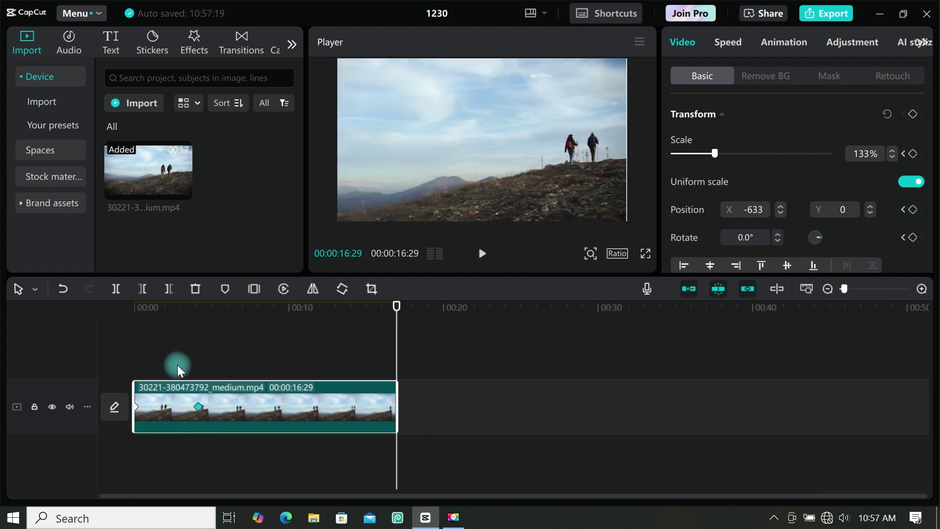
left_click_drag(177, 366, 121, 342)
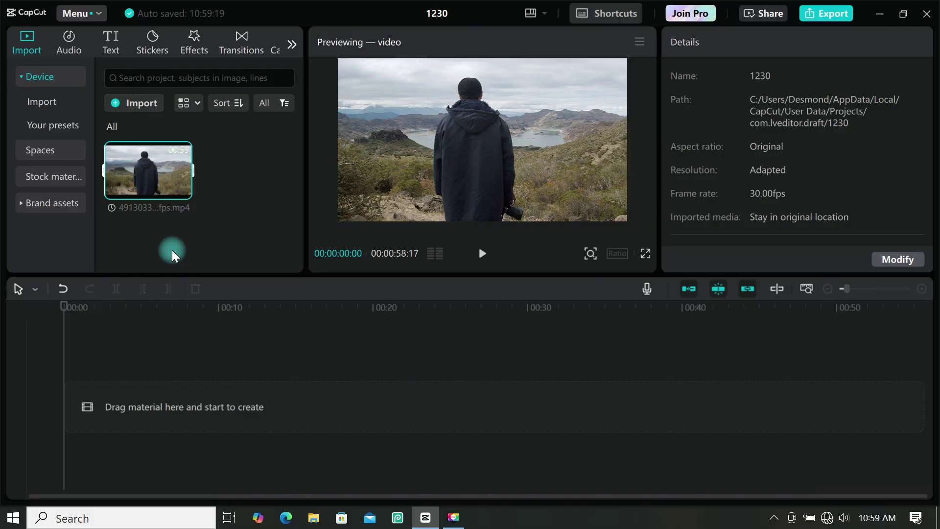
Step: Place the clip of the man overlooking the lake on the timeline and cut off everything before 00:00:14:02
left_click_drag(158, 185, 172, 414)
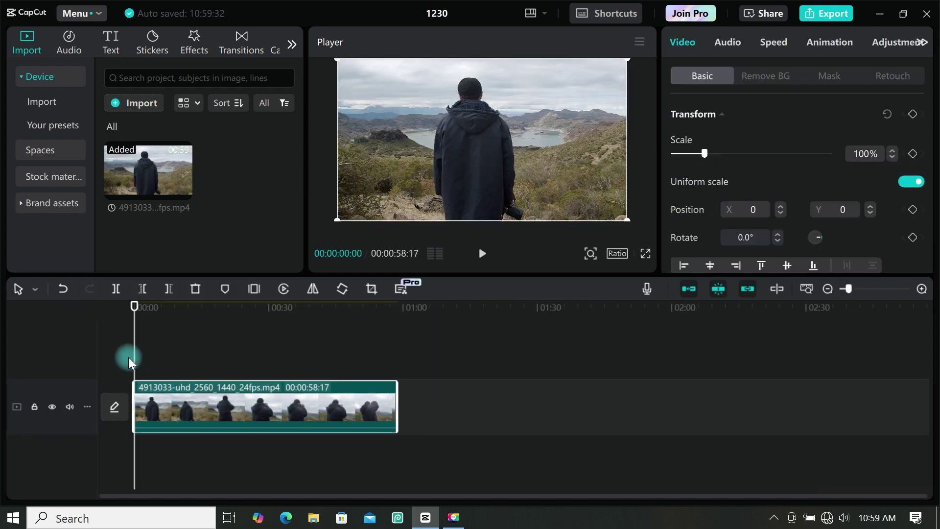
left_click_drag(135, 354, 198, 415)
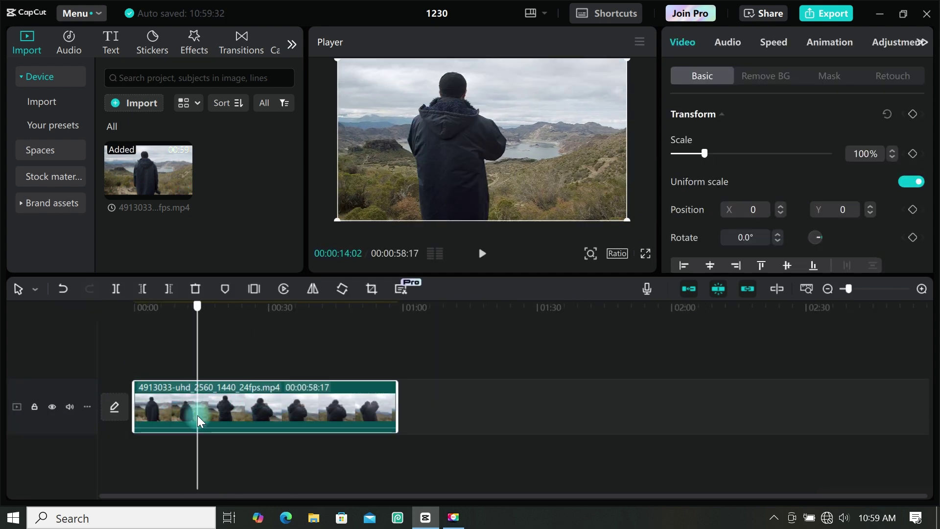
left_click(143, 289)
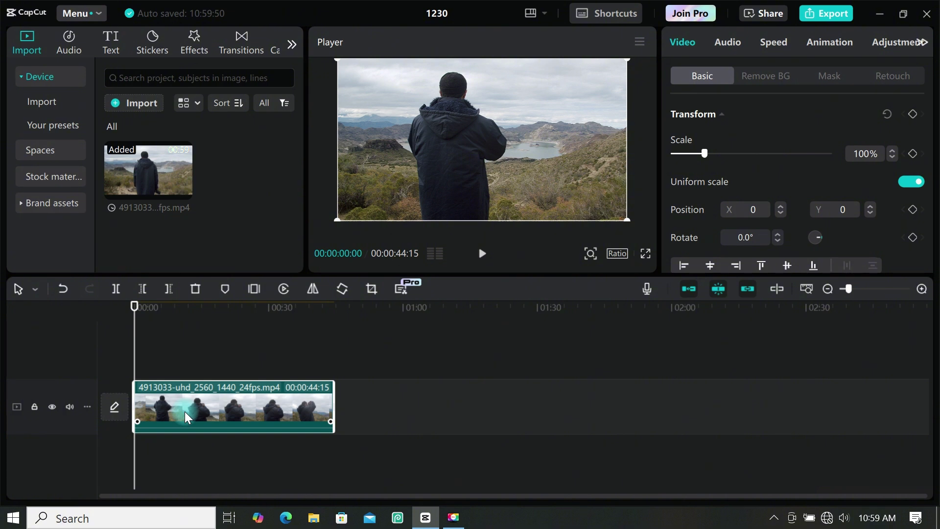
Step: Duplicate the trimmed clip onto a track above and apply automatic background removal to the upper copy
left_click_drag(184, 411, 175, 365)
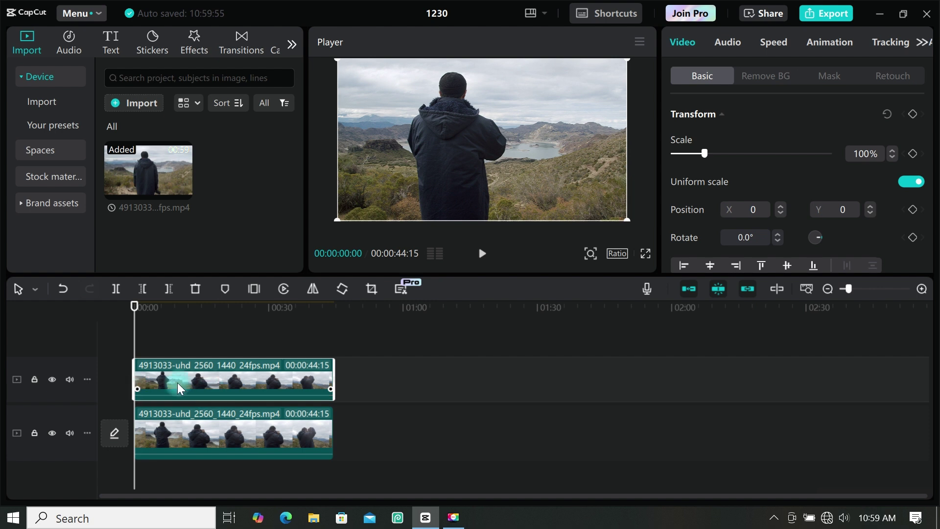
left_click(759, 74)
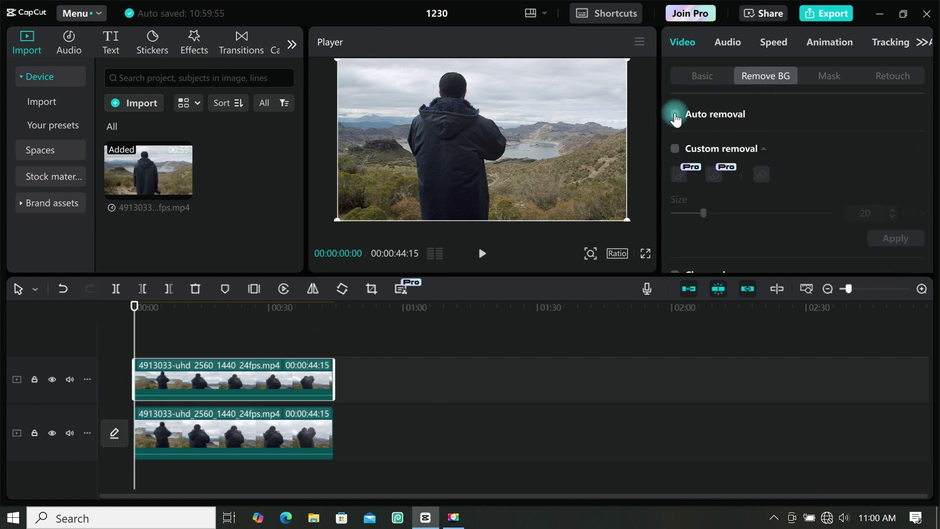
left_click(675, 115)
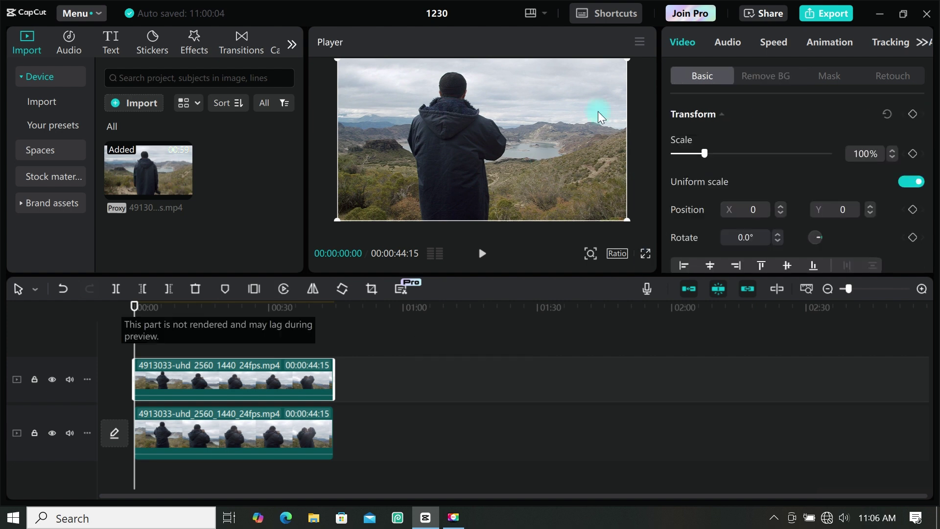
Step: Temporarily hide the lower video track to check the cutout of the man on the upper one
left_click(90, 325)
left_click(68, 378)
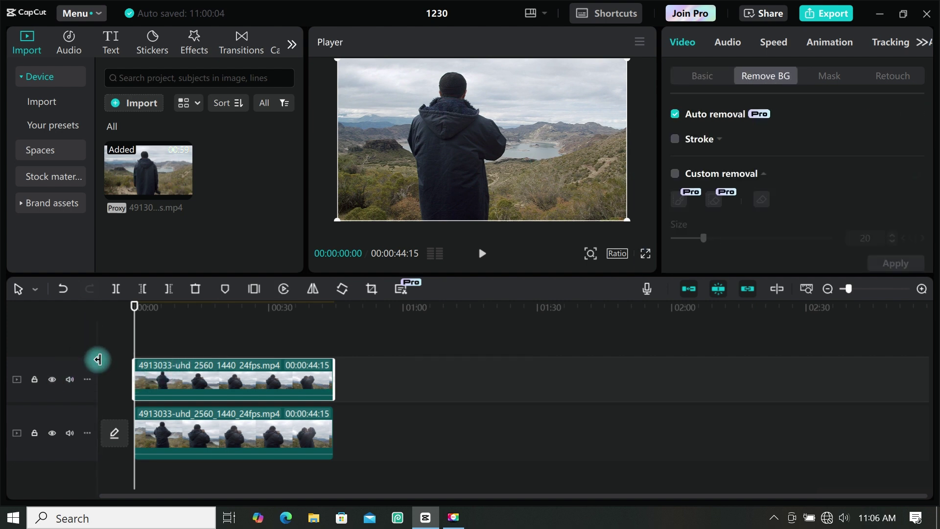
left_click(57, 436)
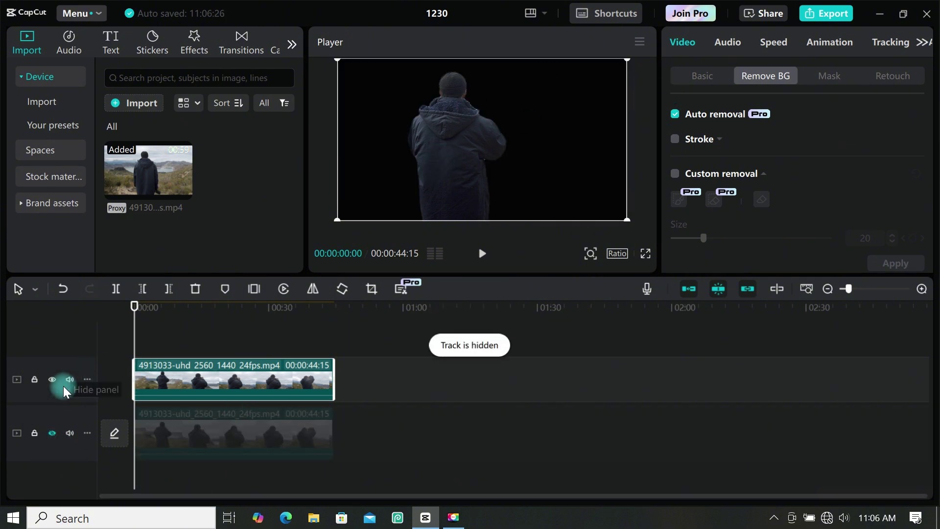
left_click(54, 433)
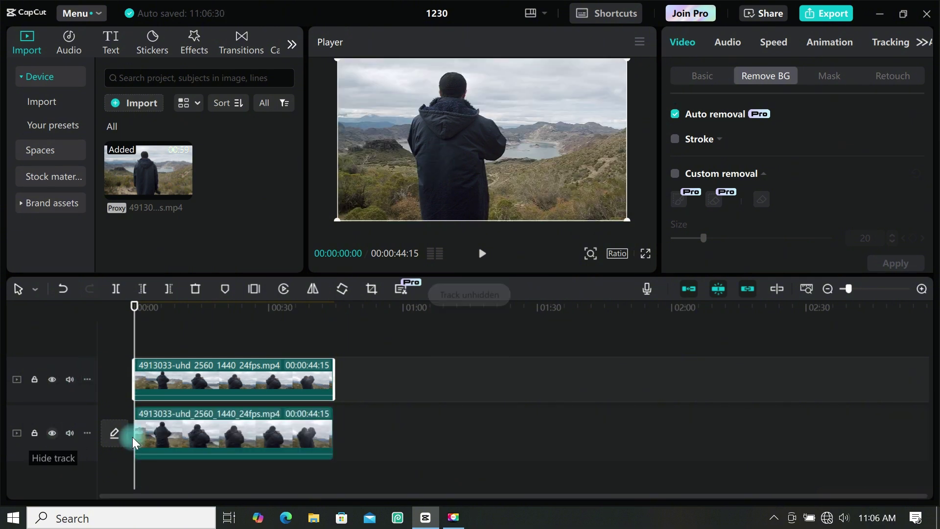
Step: Apply a Mirror mask to the lower clip, widened to cover the full frame, and add a mask keyframe at the start
left_click(209, 437)
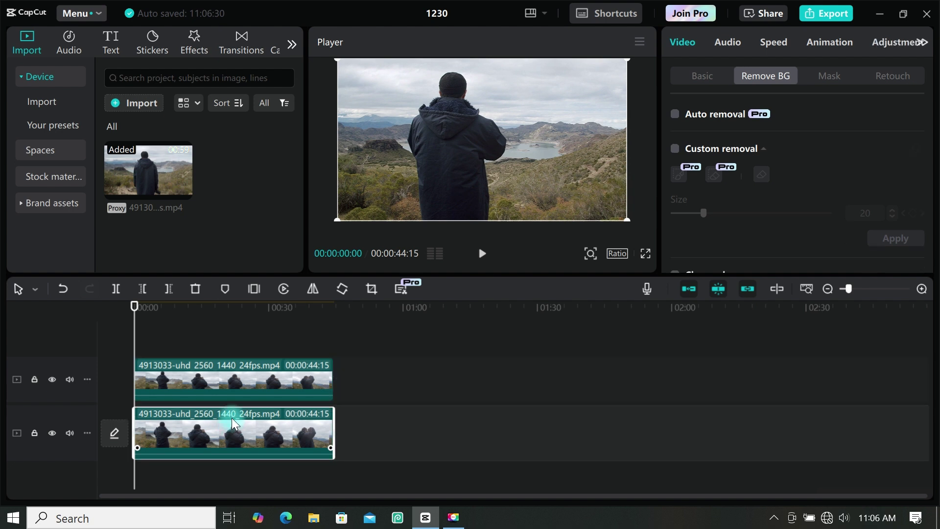
left_click(445, 358)
left_click(828, 76)
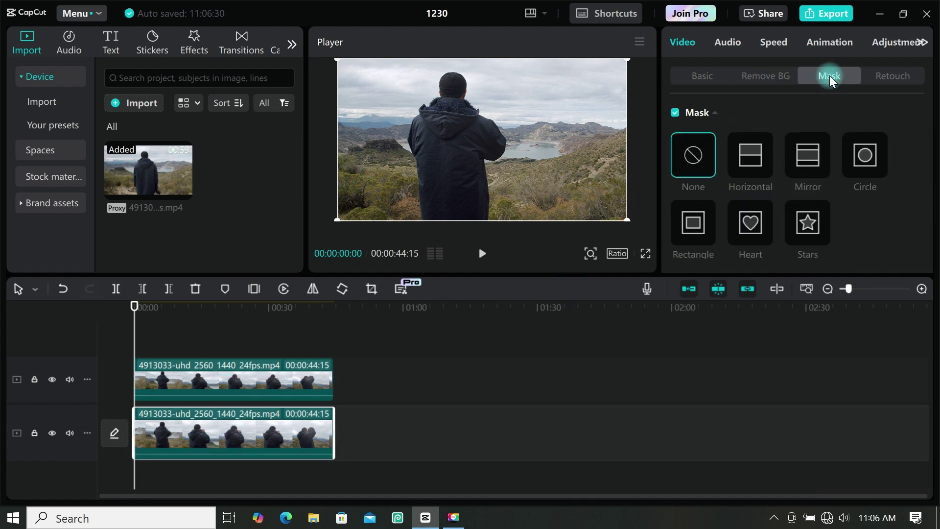
left_click(811, 158)
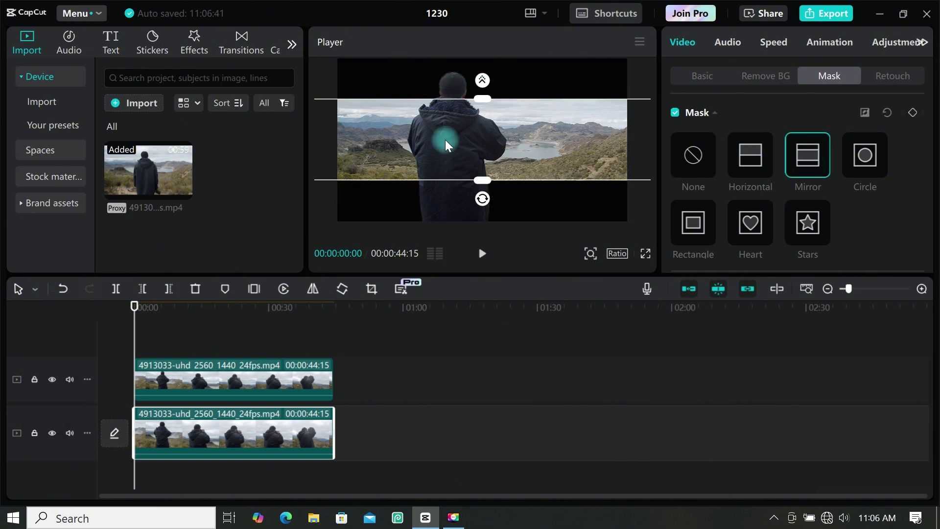
left_click_drag(482, 180, 488, 218)
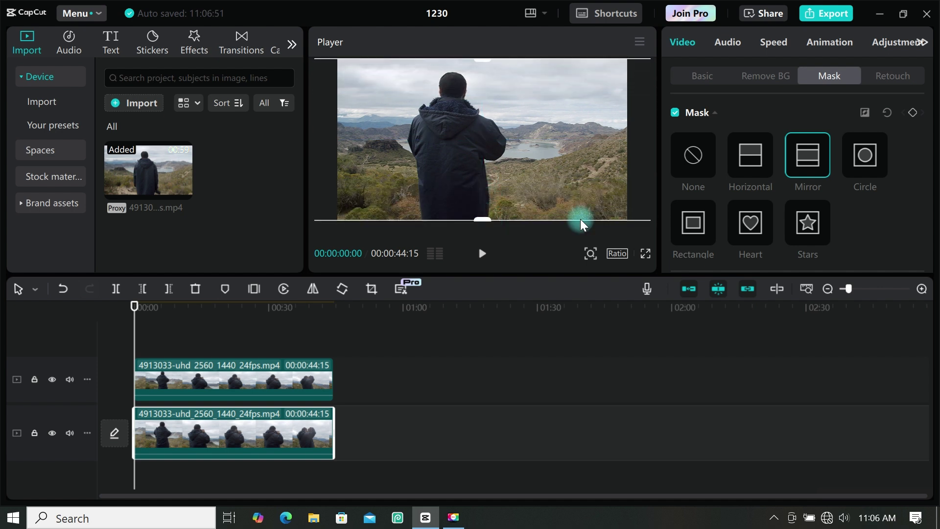
left_click(912, 112)
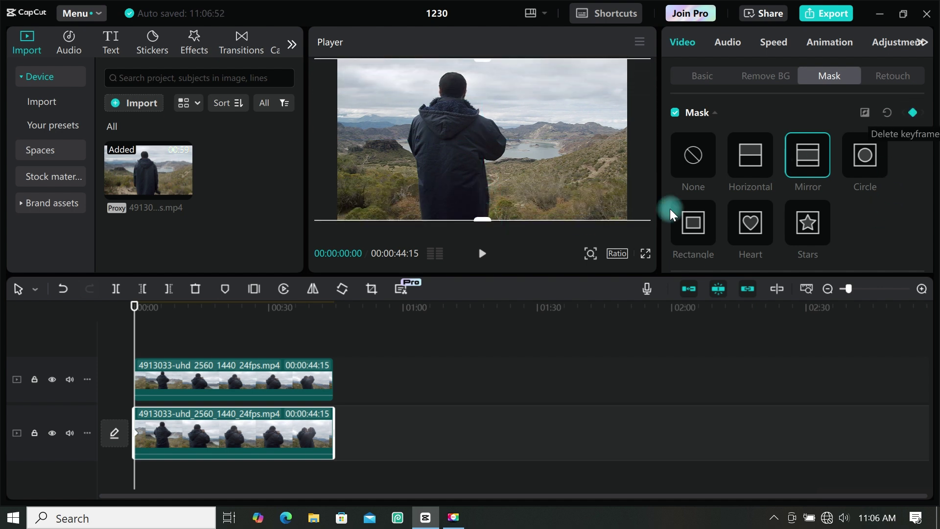
Step: At 00:00:04:26, narrow the lower clip's Mirror mask so the man's head extends past its upper edge
left_click(140, 338)
left_click_drag(140, 339, 157, 353)
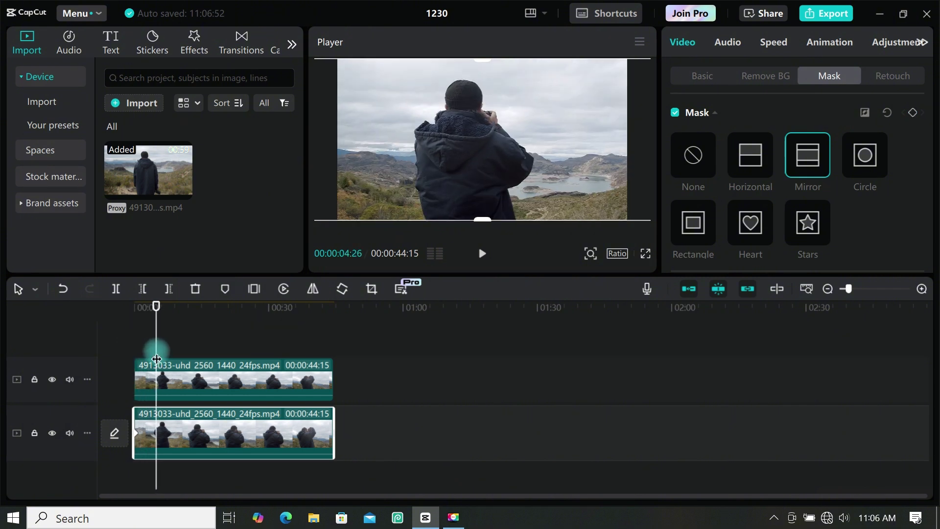
left_click_drag(486, 217, 487, 190)
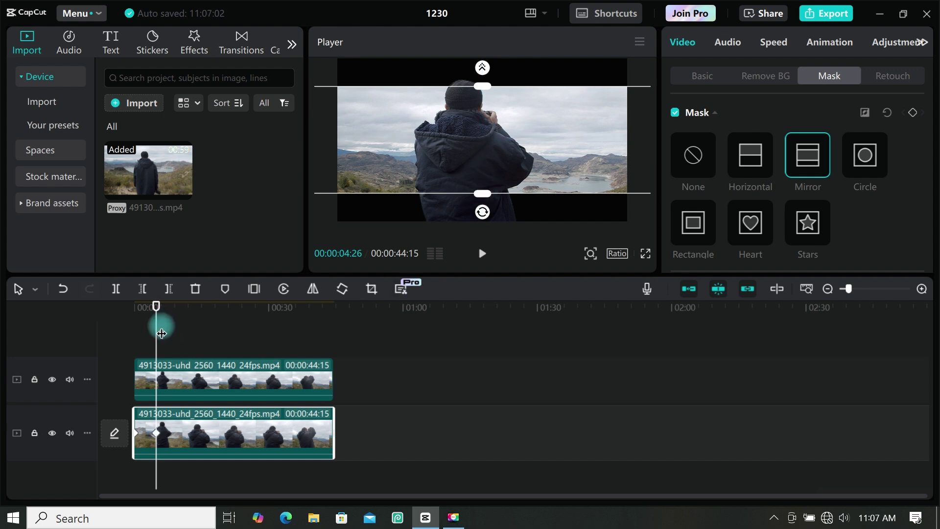
left_click_drag(158, 315, 192, 357)
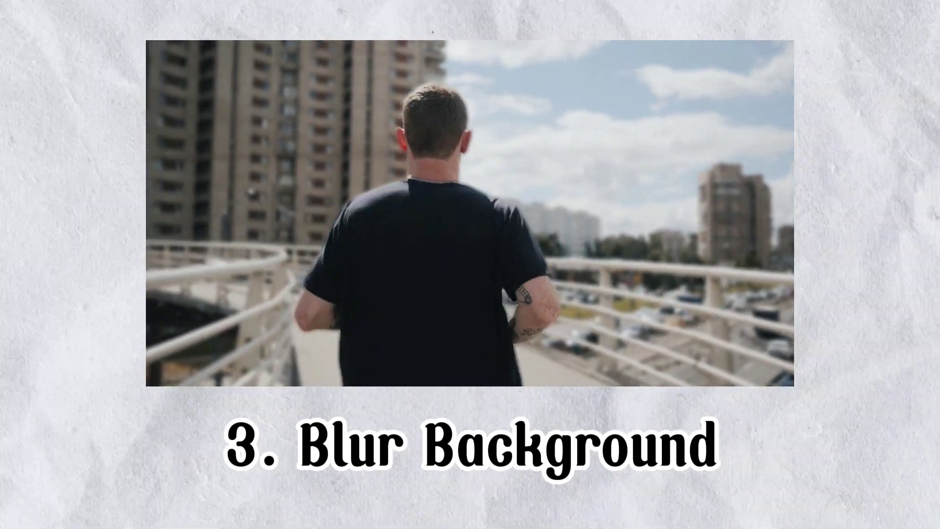
left_click(448, 195)
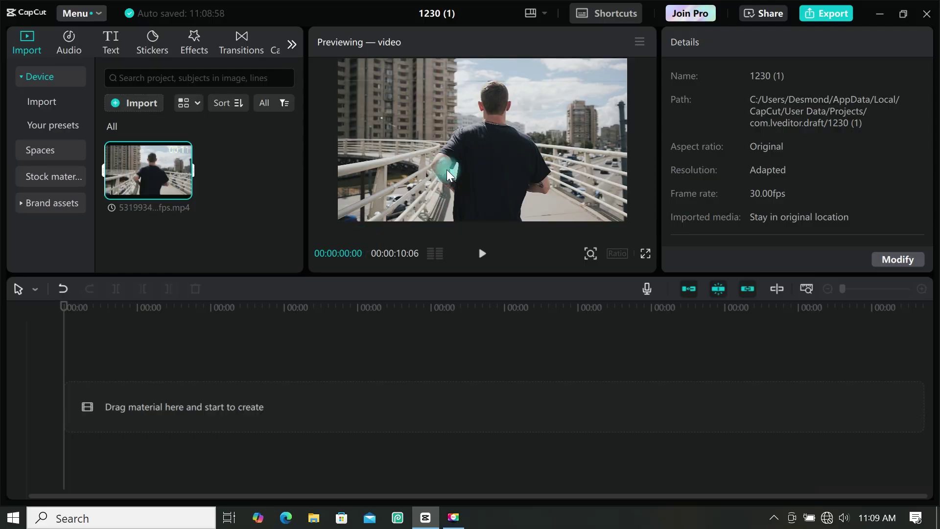
Step: Place the clip of the running man on the timeline and duplicate it onto a track above
left_click_drag(138, 146, 196, 393)
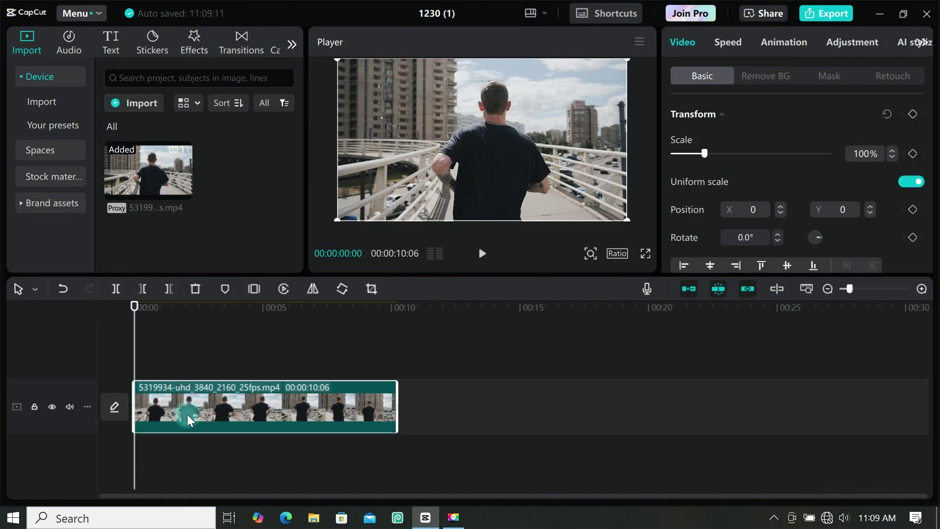
left_click_drag(187, 414, 207, 382)
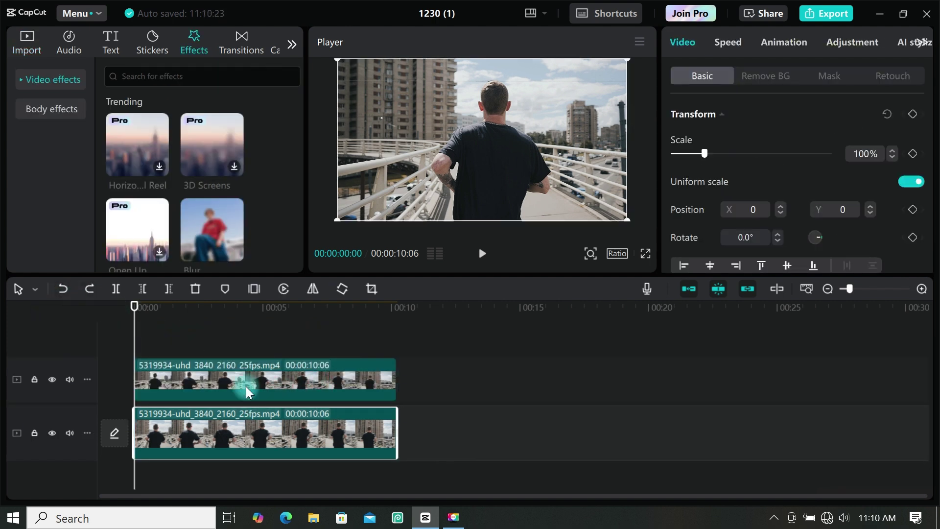
Step: Apply automatic background removal to the upper copy of the running man clip
left_click(246, 386)
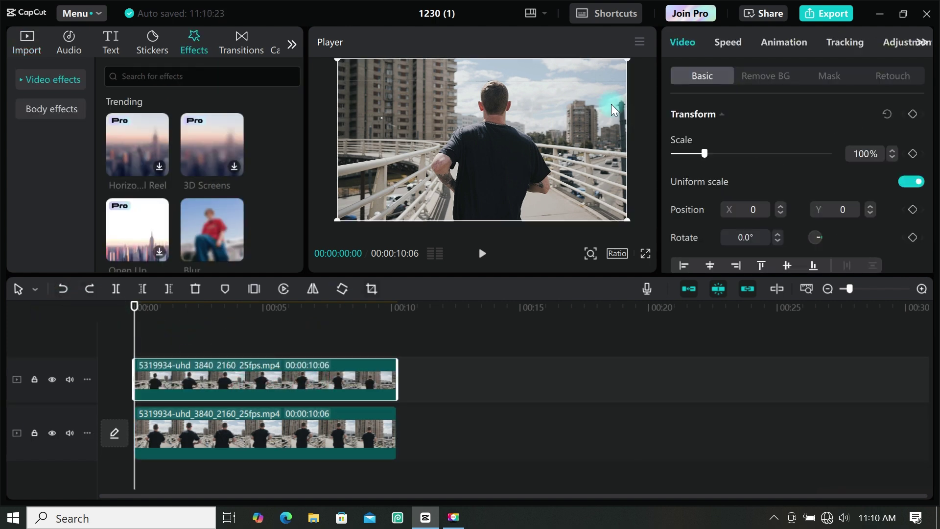
left_click(746, 78)
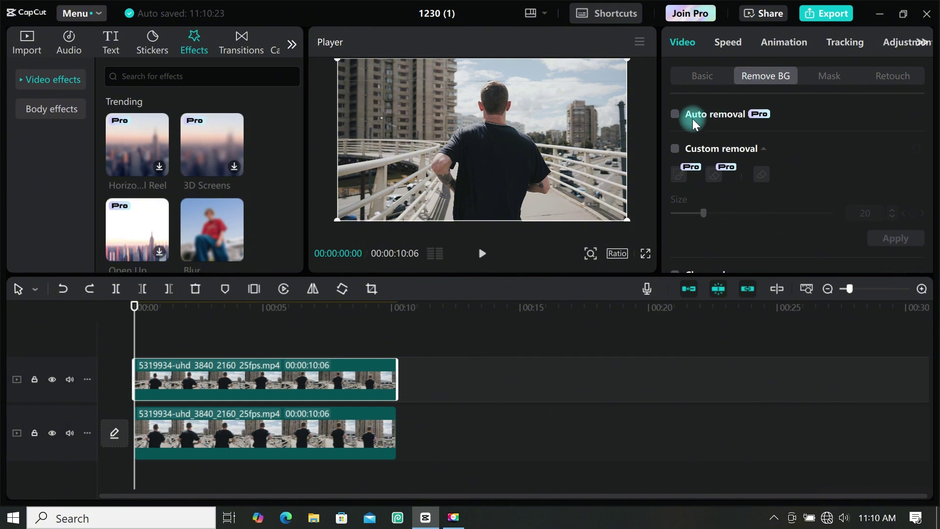
left_click(675, 116)
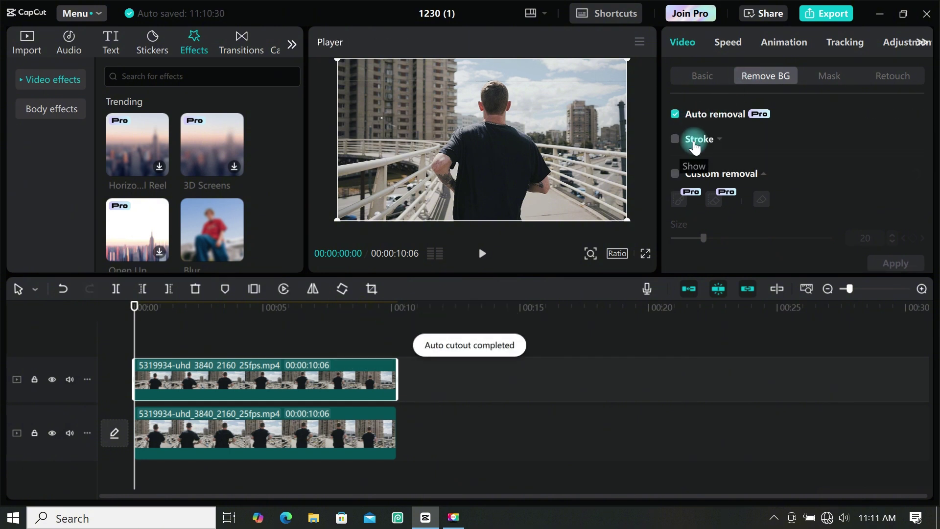
Step: Insert the Blur video effect between the two clip copies and extend it to the clips' full length
left_click(216, 419)
scroll(210, 220, "down", 2)
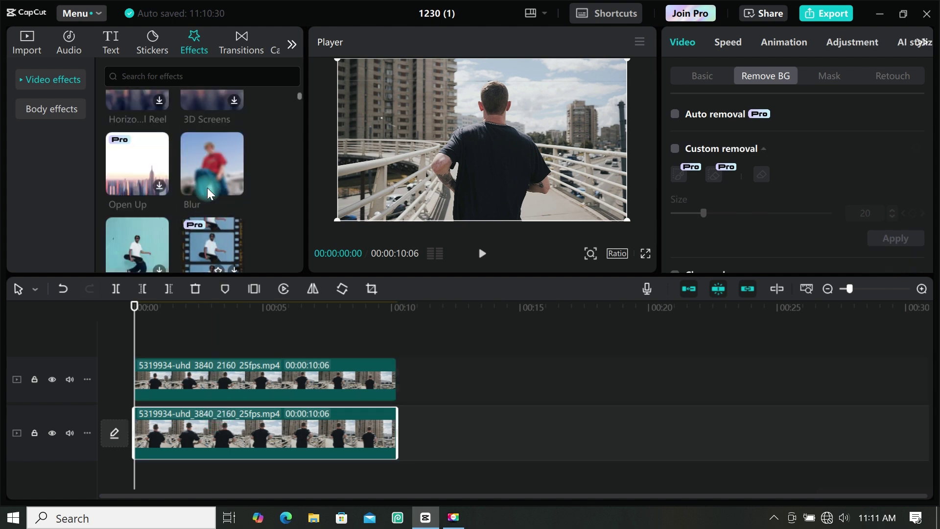
left_click_drag(207, 160, 97, 406)
left_click_drag(281, 411, 397, 410)
Step: Lower the Blur effect's strength to 20 and return the playhead to the start
left_click_drag(309, 308, 239, 309)
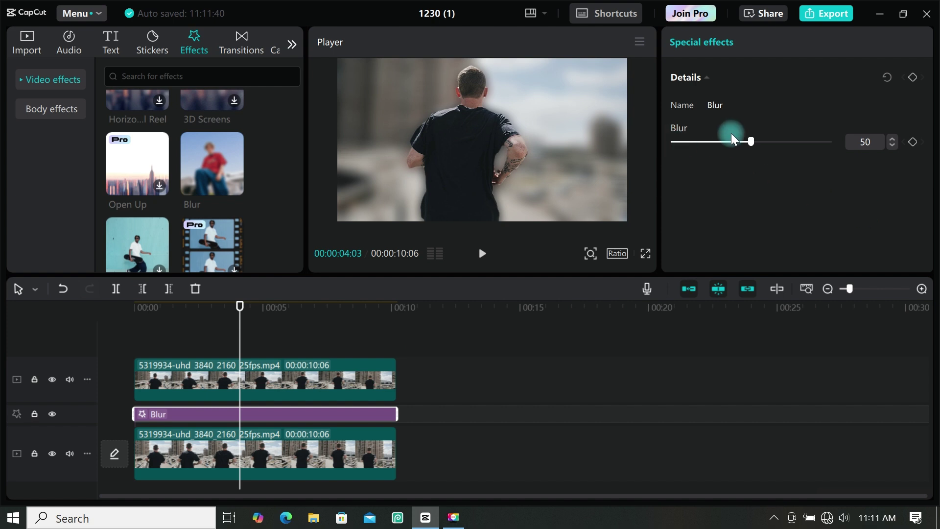
left_click_drag(750, 143, 704, 158)
key("Home")
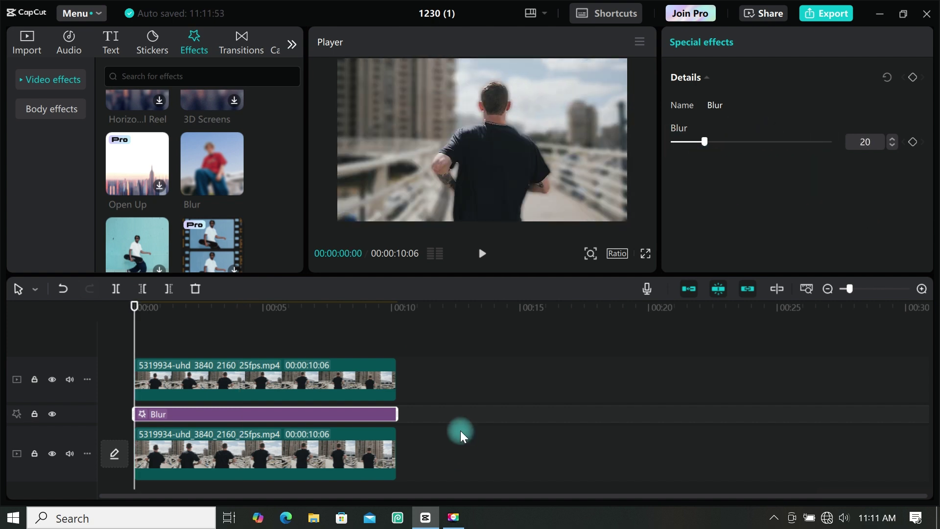
Step: Play the blurred-background composition in full screen to review it
key("ctrl+shift+f")
key("space")
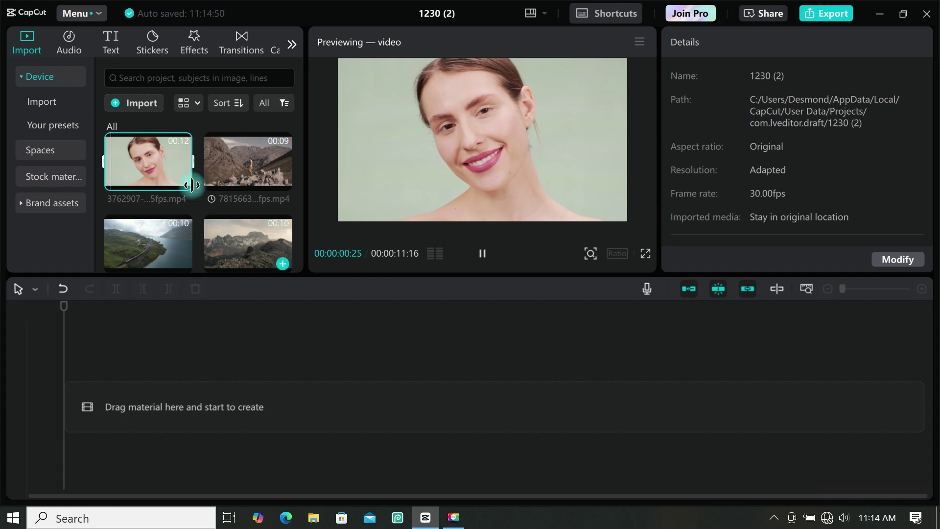
Step: Place the woman's portrait clip on the timeline and trim off everything after 00:00:06:27
left_click_drag(176, 184, 179, 386)
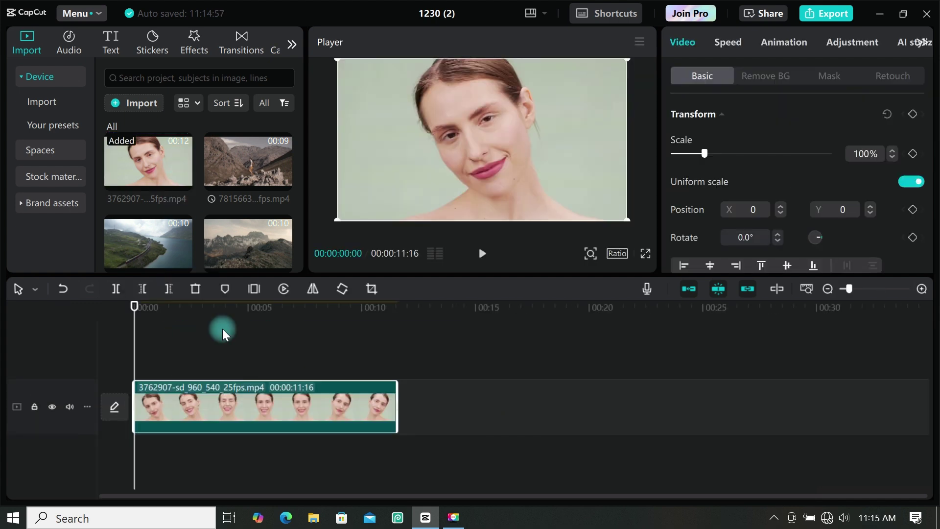
left_click(291, 365)
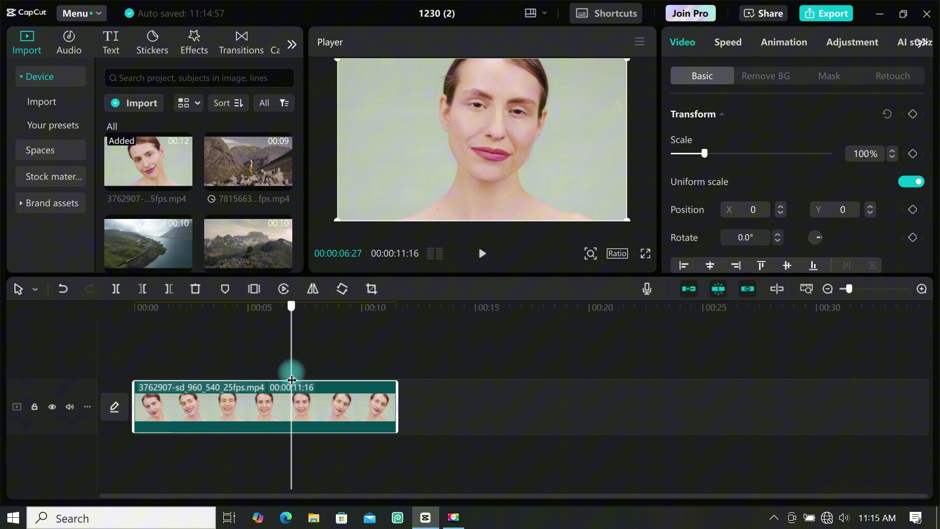
left_click(147, 289)
key("Home")
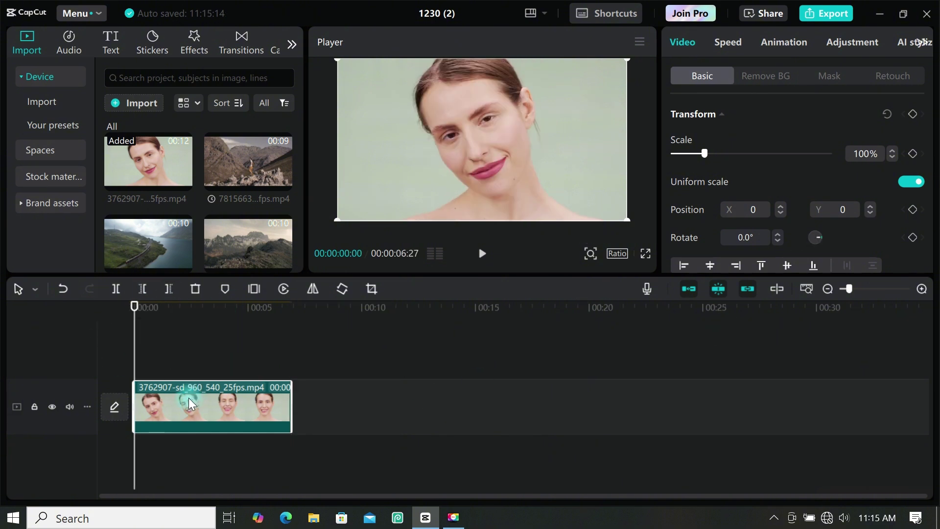
Step: Move the portrait clip up one track and add the white stock clip on the main track beneath it
left_click_drag(189, 397, 189, 364)
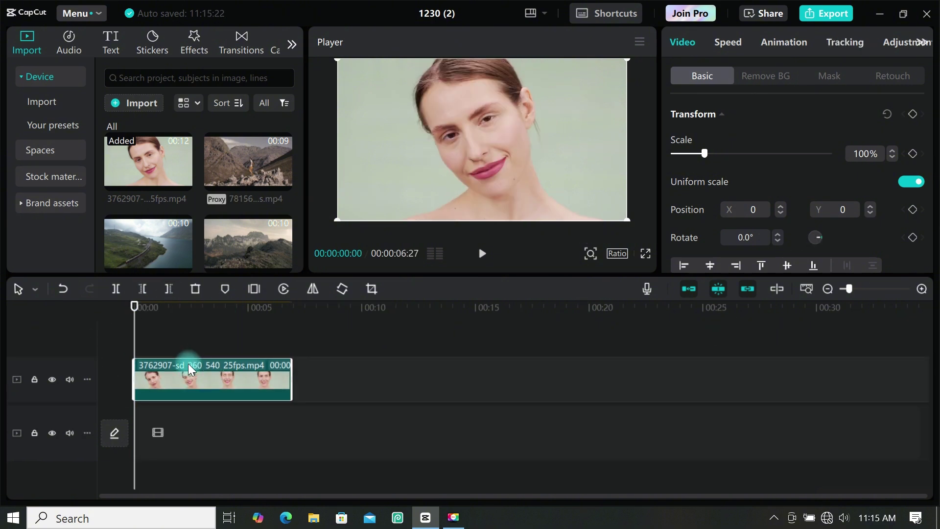
left_click(47, 176)
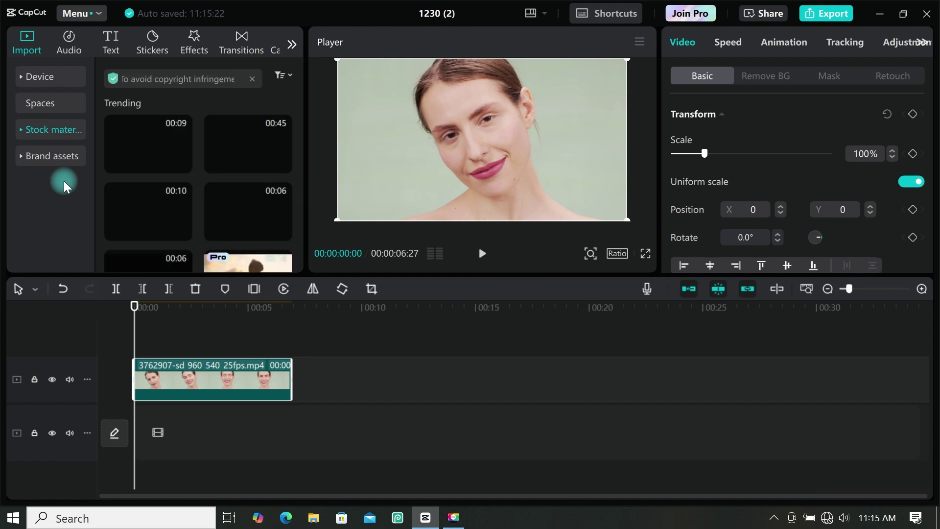
left_click(228, 200)
left_click(283, 231)
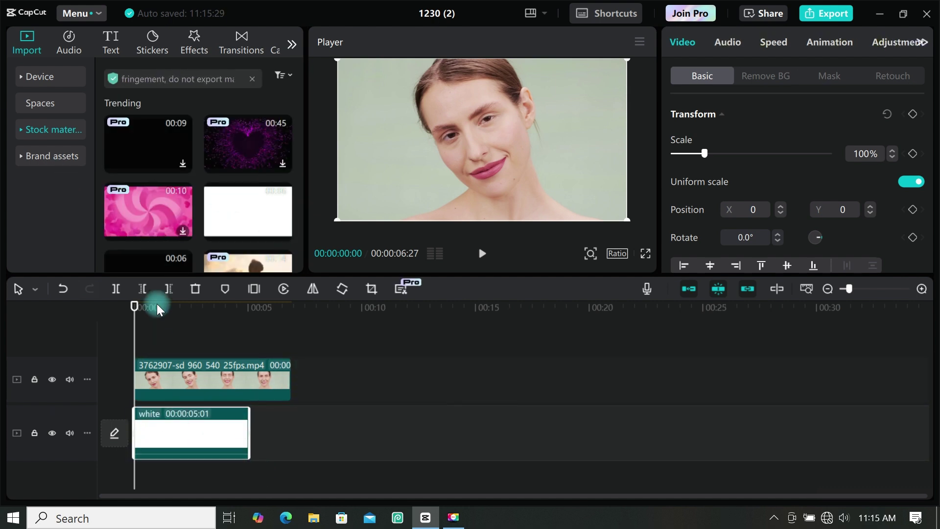
Step: Replace the white clip with a freeze frame taken from it at 00:00:02:07, extended to the portrait clip's end
left_click_drag(136, 326, 175, 348)
left_click(184, 354)
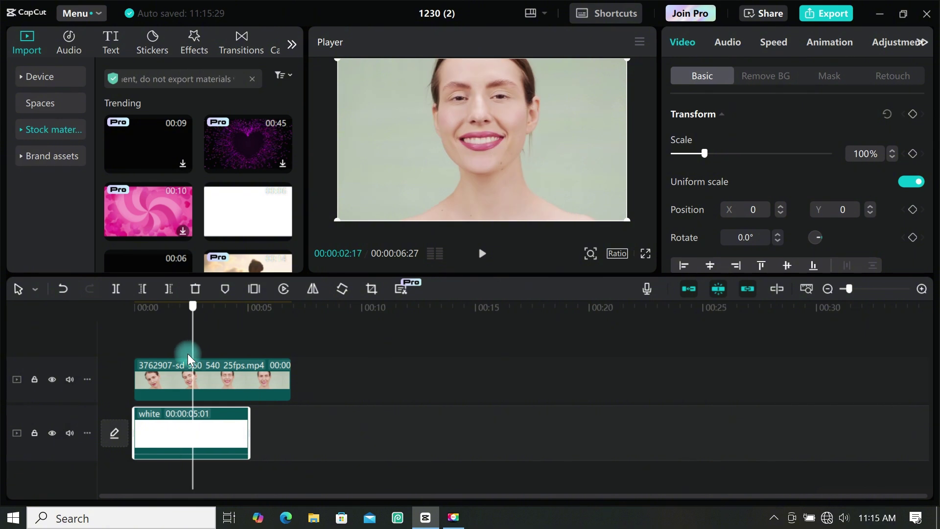
left_click(255, 287)
left_click(277, 422)
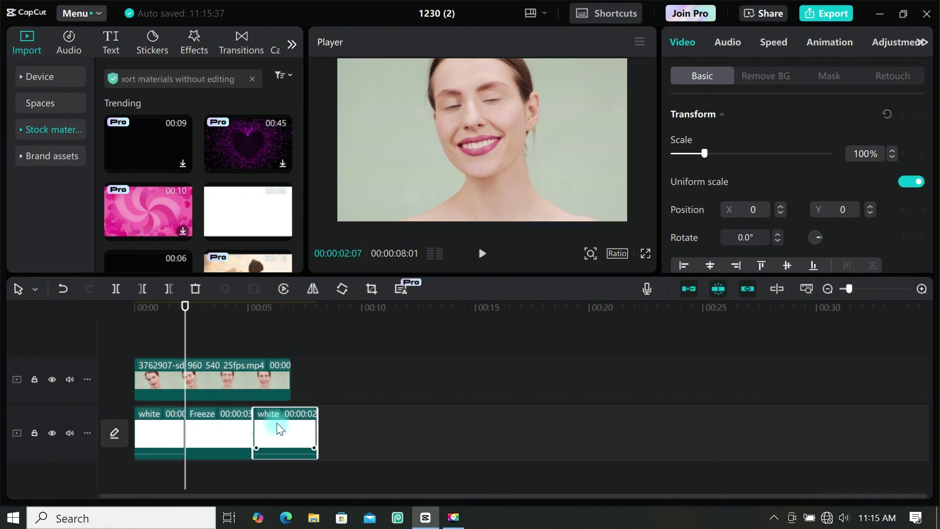
key("Delete")
left_click(163, 424)
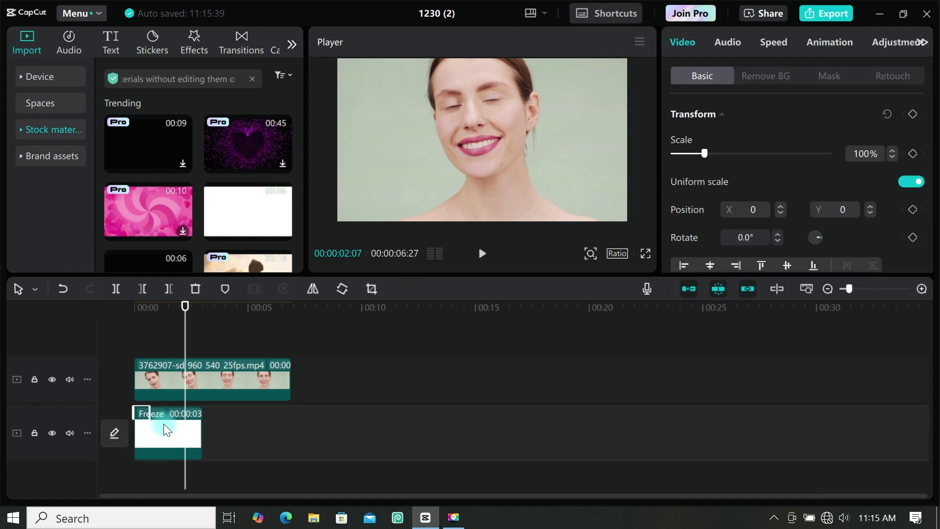
key("Delete")
left_click(167, 423)
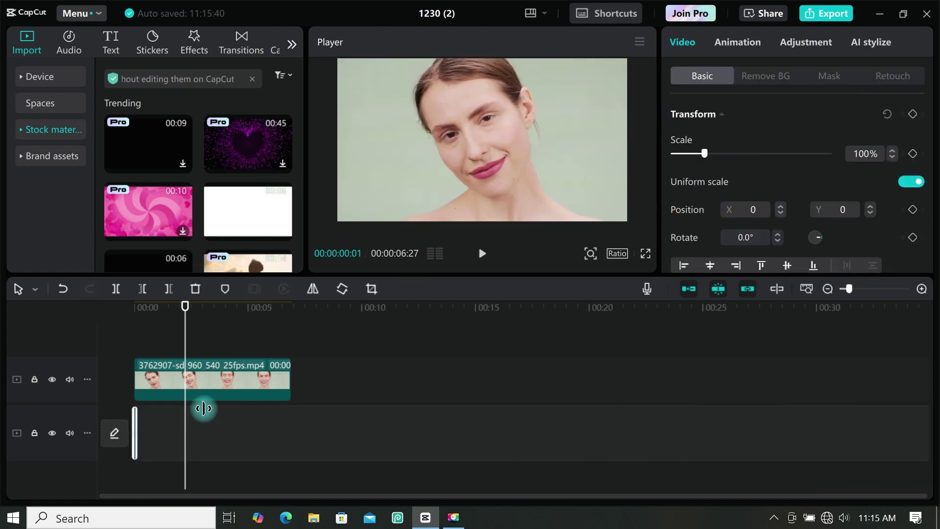
left_click_drag(203, 422, 289, 432)
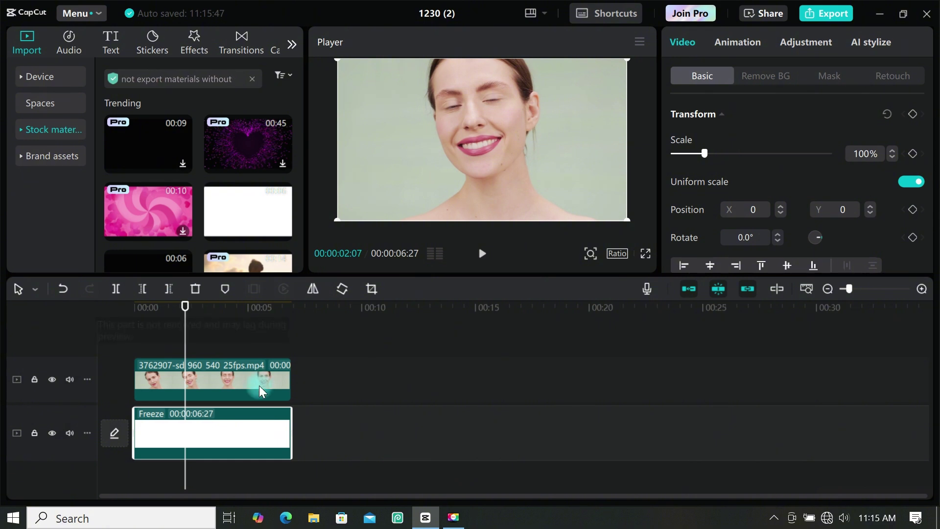
Step: Apply automatic background removal to the portrait clip and return the playhead to the start
left_click(232, 367)
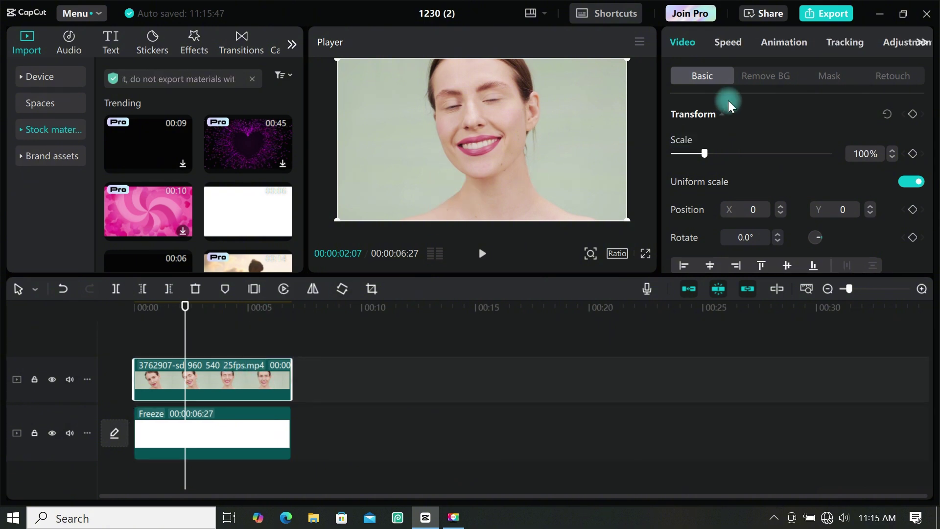
left_click(756, 78)
left_click(675, 115)
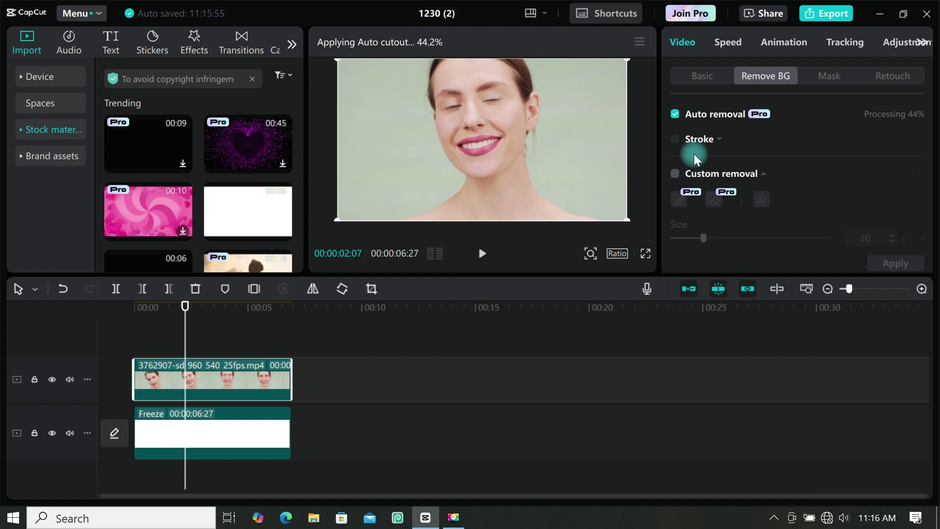
left_click_drag(184, 321, 59, 313)
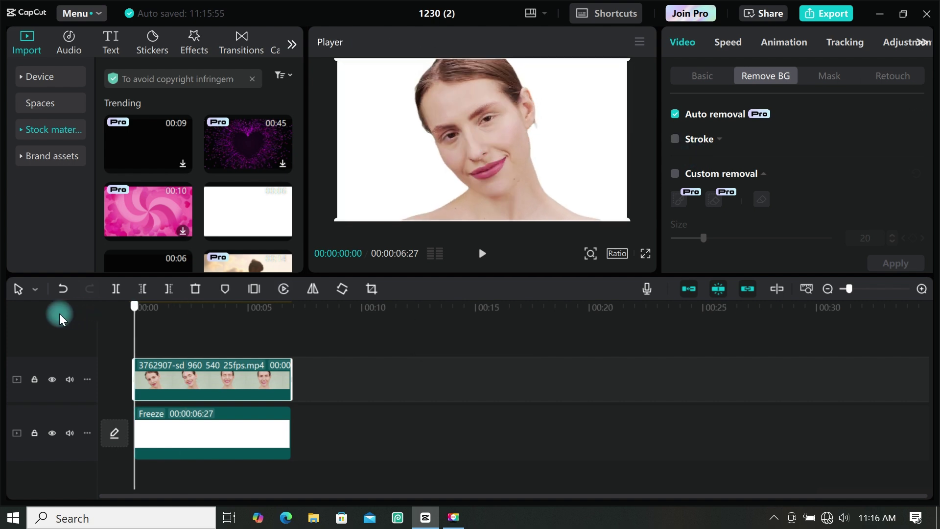
Step: Lower the portrait clip's saturation to -24 and its exposure to -7
left_click(882, 40)
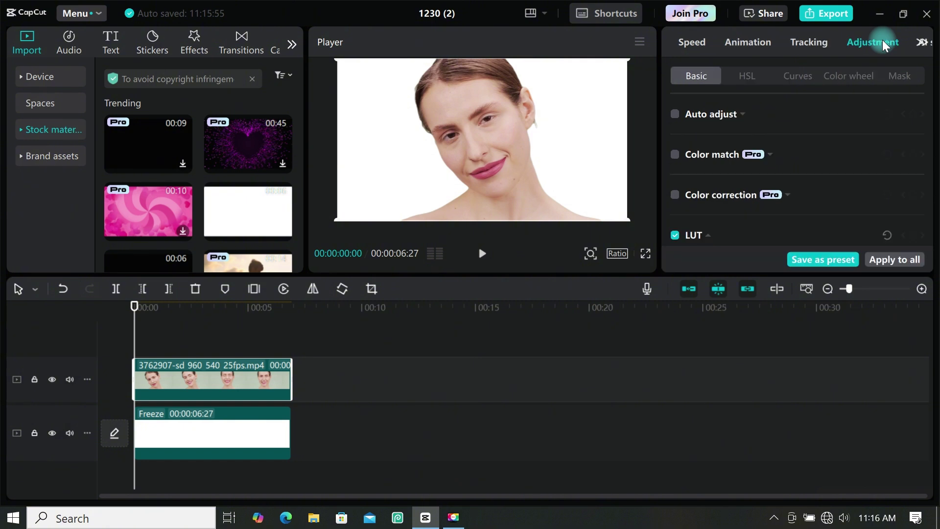
scroll(735, 142, "down", 5)
left_click(752, 113)
left_click_drag(751, 116, 713, 114)
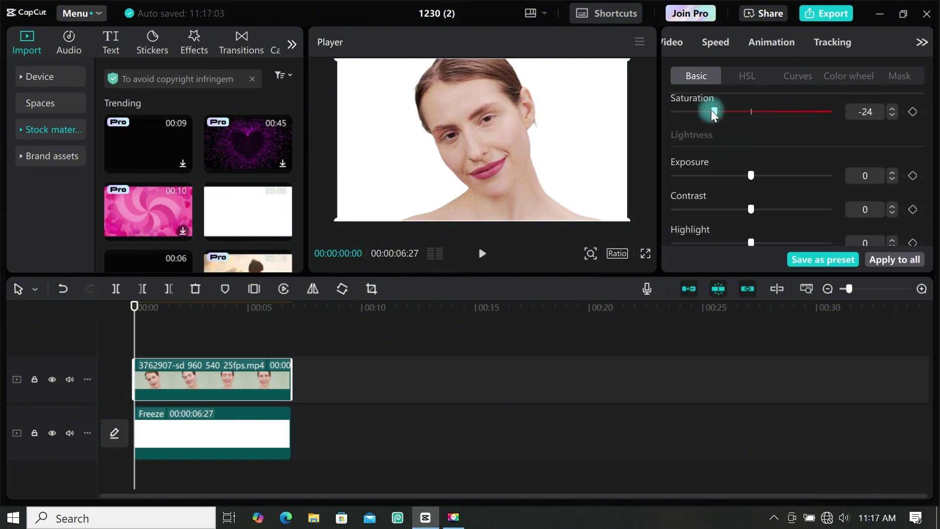
mouse_move(746, 178)
left_mouse_down()
mouse_move(724, 175)
mouse_move(747, 180)
mouse_move(737, 180)
left_mouse_up()
Step: Add the lake and train clip on a track above the portrait and scale it down over the woman's head
left_click(40, 77)
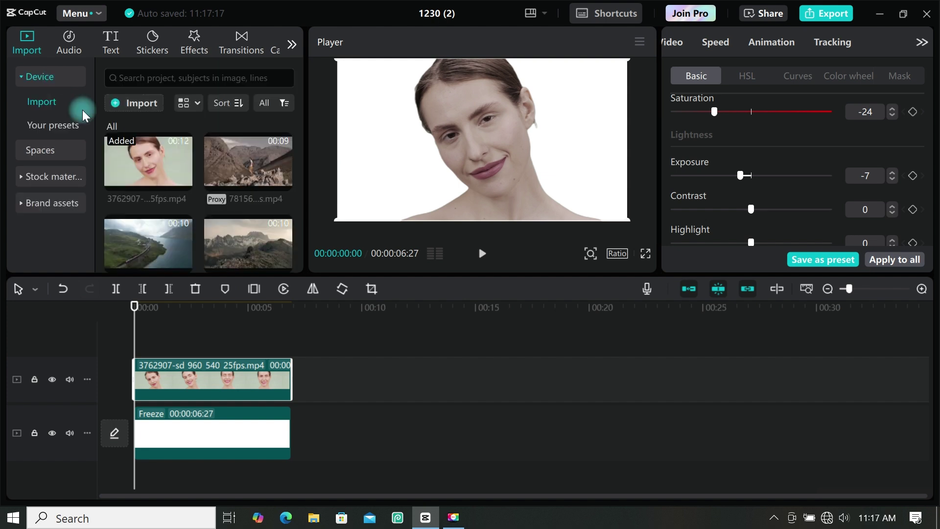
left_click_drag(168, 251, 129, 328)
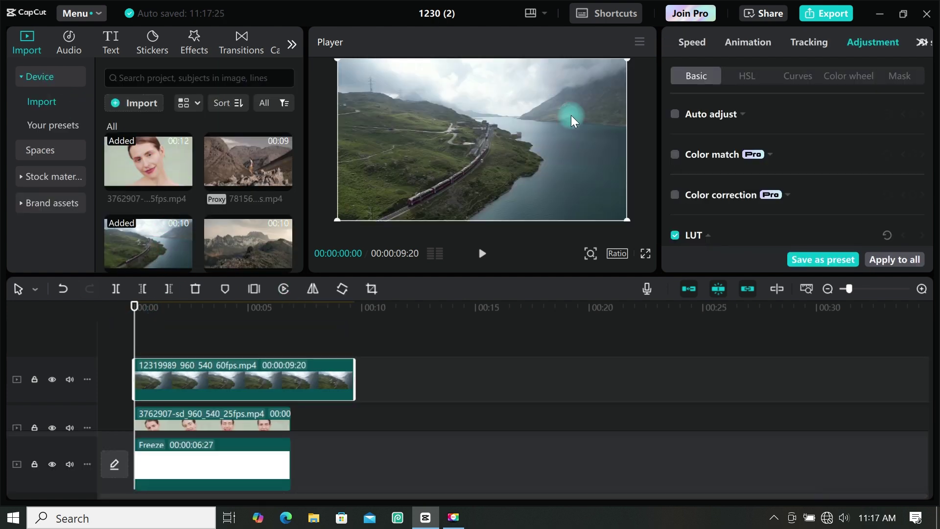
left_click_drag(629, 215, 566, 139)
Step: Add the rocky mountain clip on the top track, scaled to about 78%, rotated about 191.5° and positioned at about X 224, Y -564
left_click_drag(278, 263, 125, 330)
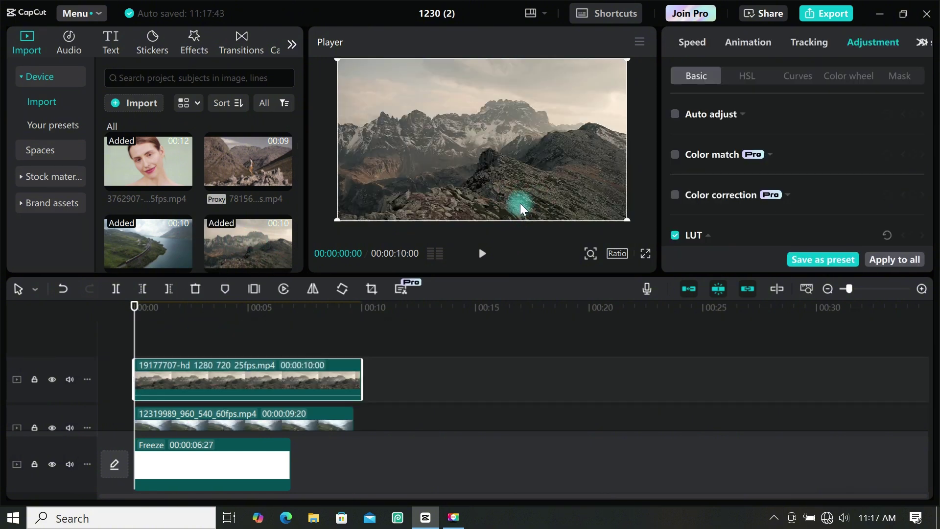
left_click_drag(627, 216, 612, 208)
left_click_drag(516, 211, 531, 103)
left_click_drag(524, 188, 500, 155)
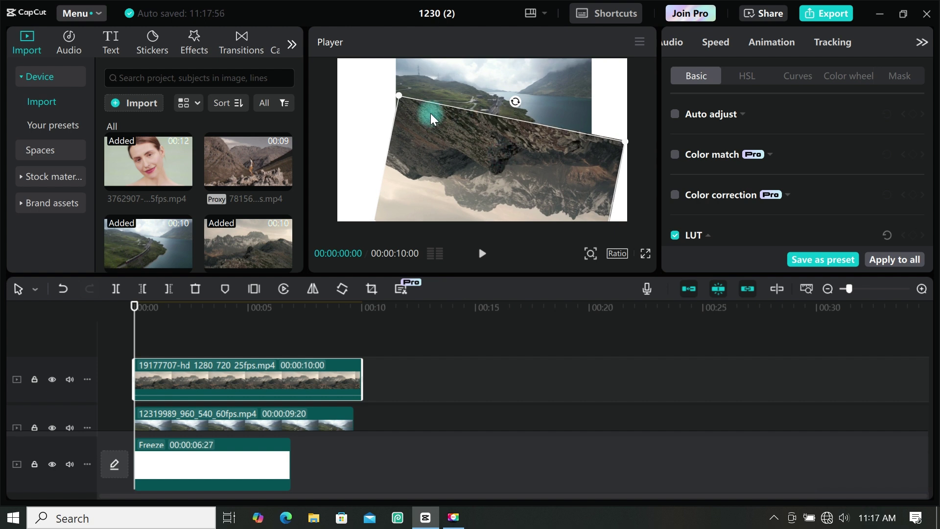
mouse_move(399, 98)
left_mouse_down()
mouse_move(414, 110)
mouse_move(374, 63)
mouse_move(402, 97)
left_mouse_up()
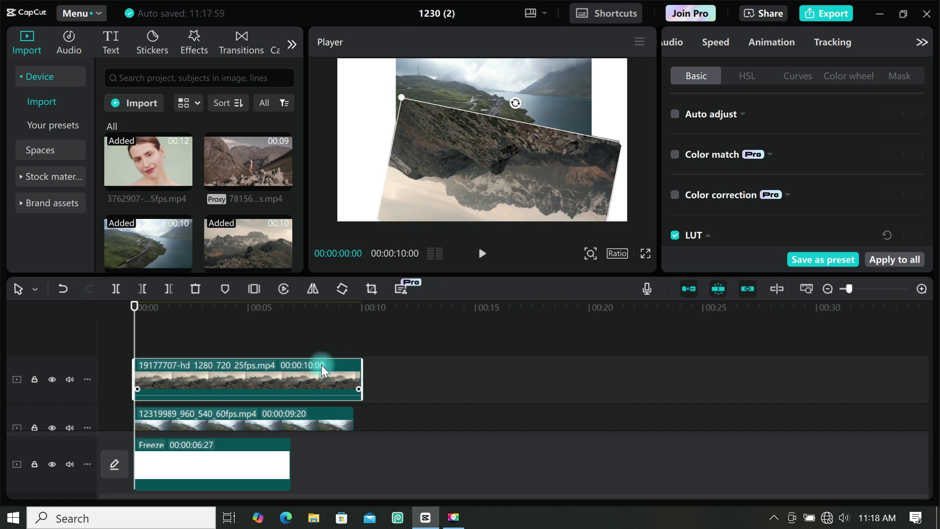
left_click_drag(560, 211, 561, 212)
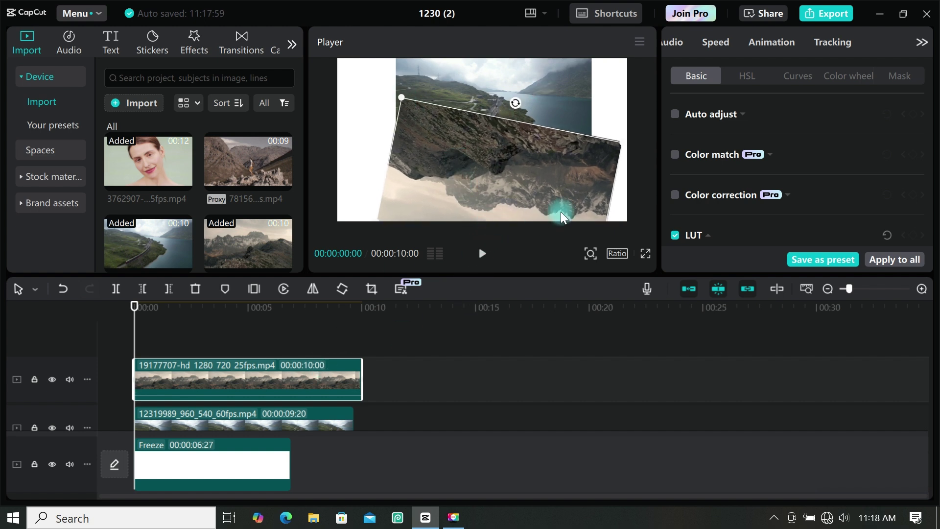
Step: Set the blend mode of the rocky mountain clip to Screen
left_click(922, 42)
left_click(695, 75)
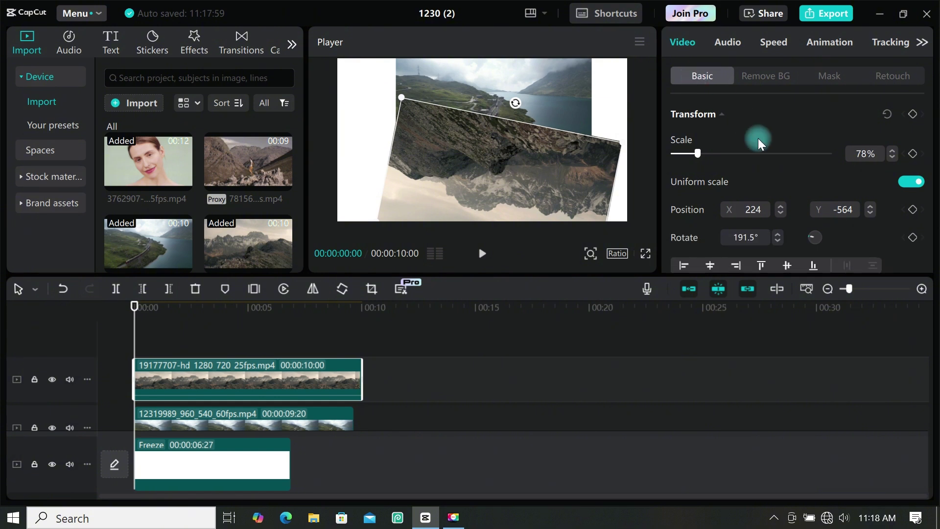
scroll(758, 138, "down", 5)
scroll(754, 141, "up", 2)
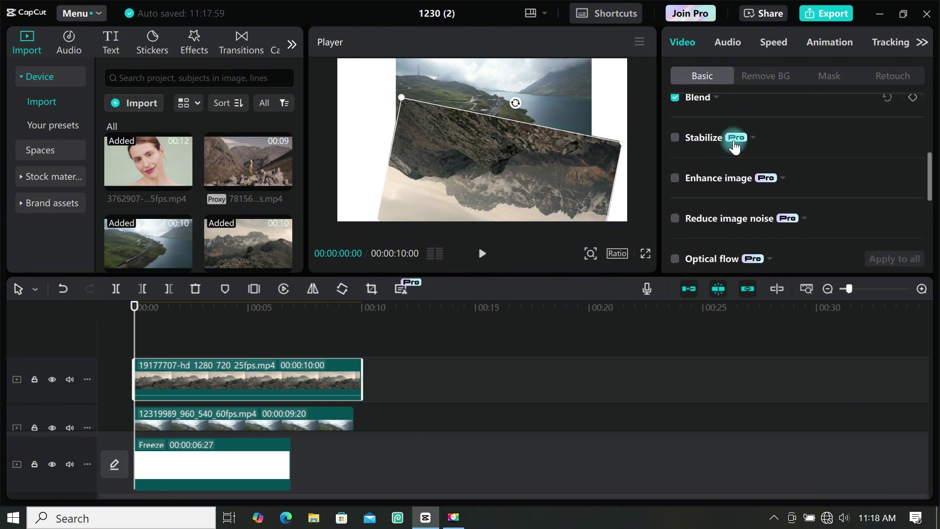
left_click(702, 99)
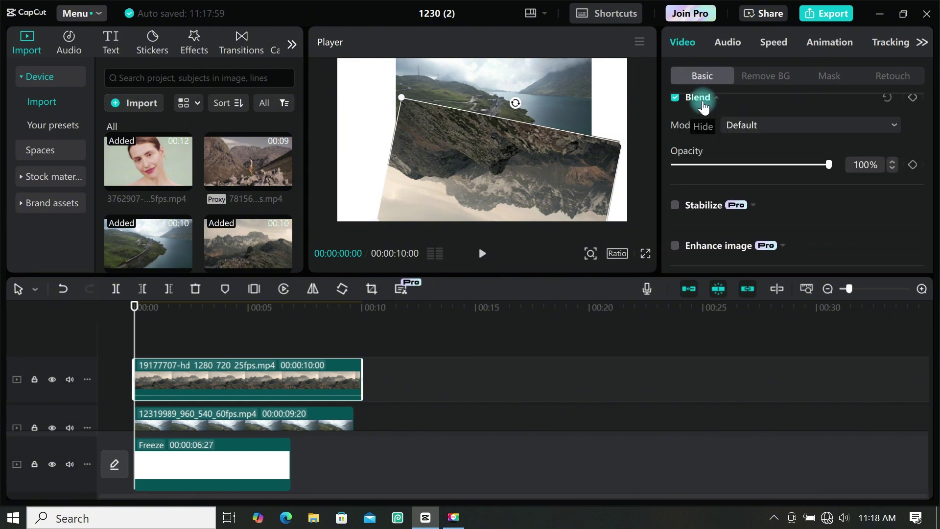
left_click(809, 131)
left_click(787, 190)
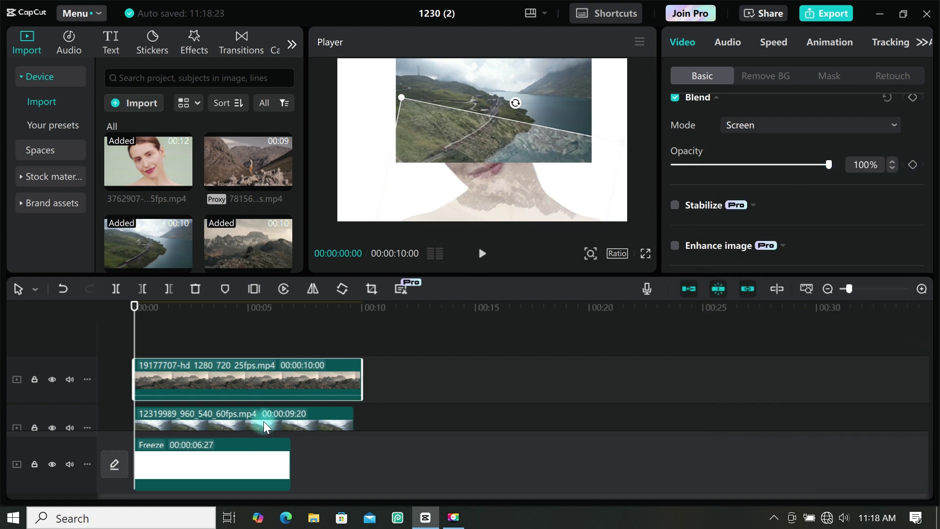
Step: Set the blend mode of the lake and train clip to Screen
scroll(263, 421, "down", 1)
left_click(227, 396)
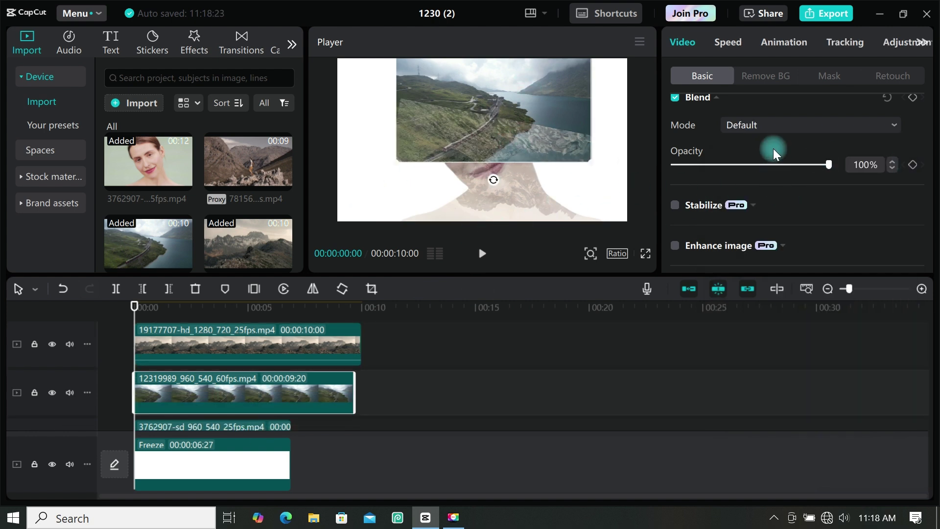
left_click(766, 125)
left_click(764, 196)
Step: Darken the portrait clip into a silhouette by lowering its exposure and further lightness adjustments
scroll(249, 406, "down", 1)
left_click(249, 407)
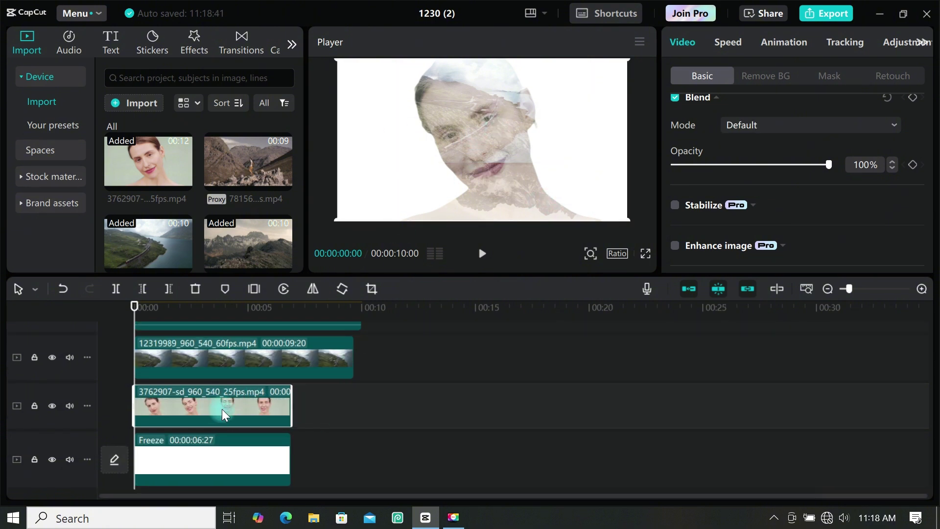
left_click(890, 43)
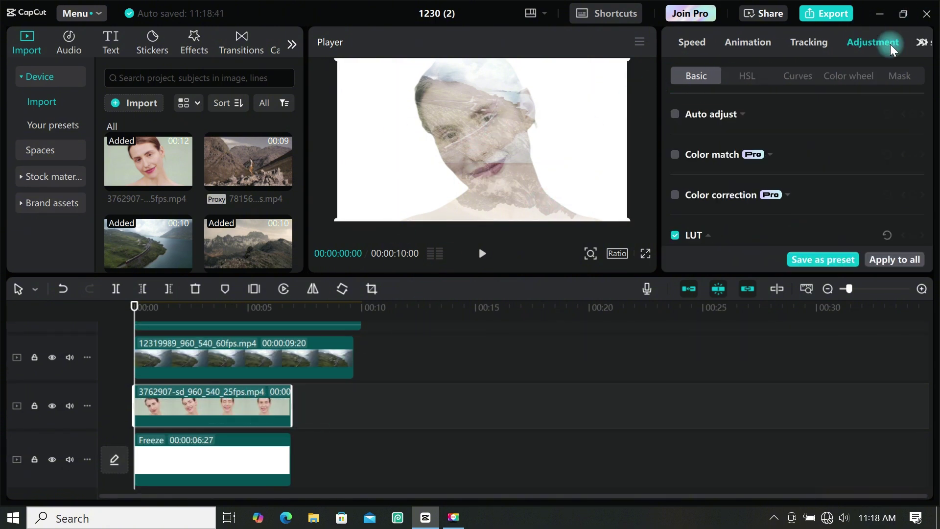
scroll(739, 125, "down", 5)
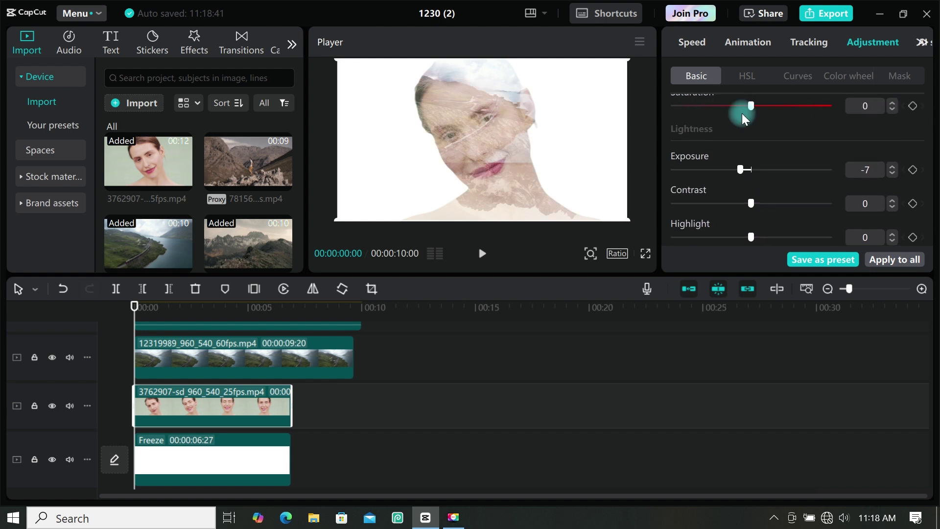
left_click_drag(740, 163, 709, 150)
scroll(686, 163, "down", 1)
scroll(735, 176, "down", 3)
left_click_drag(750, 196, 710, 198)
scroll(709, 198, "down", 3)
left_click_drag(750, 180, 718, 188)
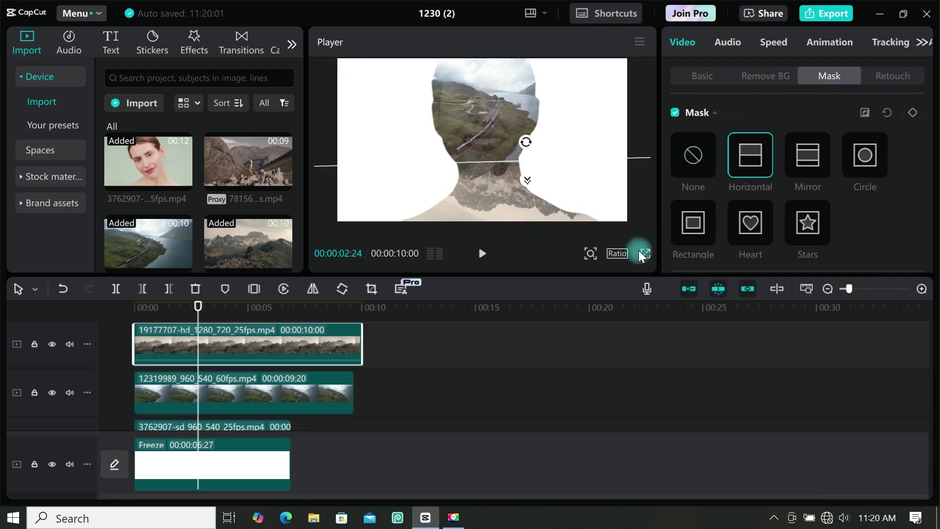
Step: Check the double-exposure composite and the mask seam at the neck in full screen
left_click(641, 252)
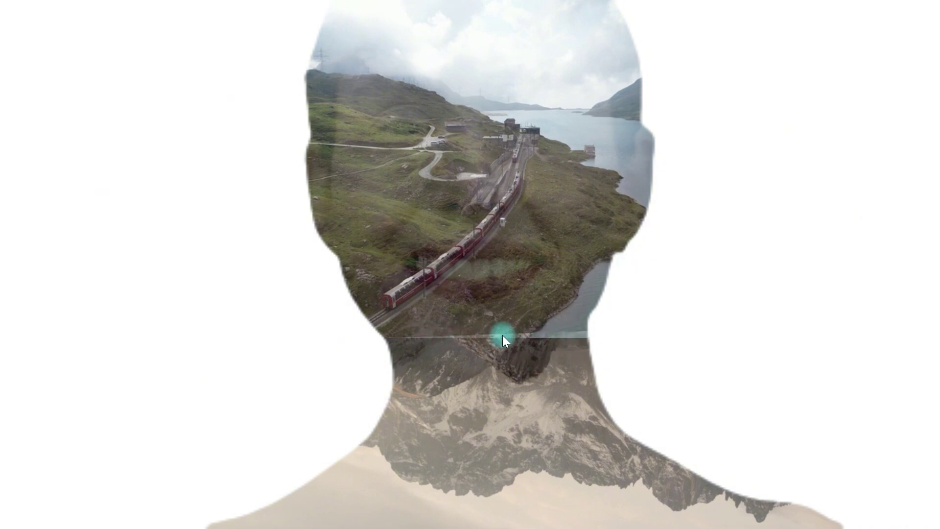
key("Escape")
Step: Set the rocky mountain clip's saturation to -25, exposure to -6 and contrast to 16, and reopen its mask settings
left_click(833, 41)
scroll(720, 181, "down", 5)
left_click_drag(751, 186, 785, 232)
scroll(753, 200, "down", 2)
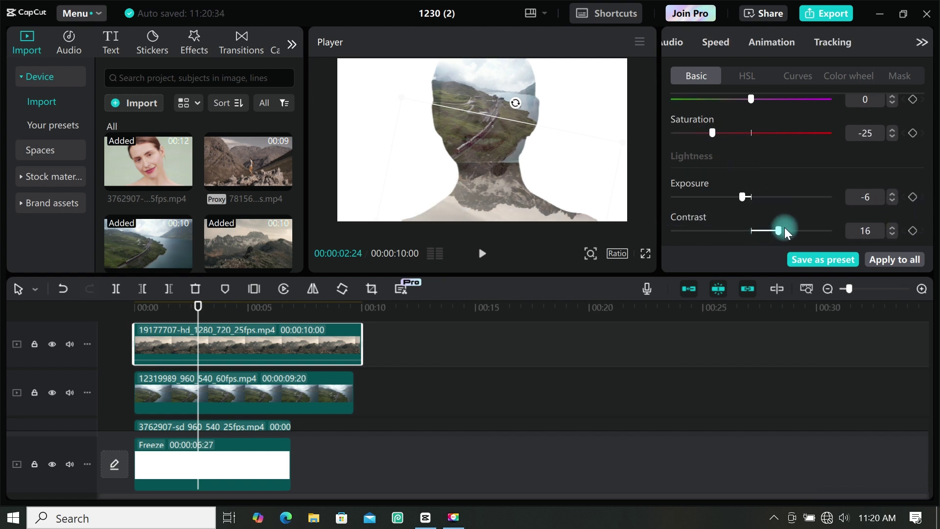
left_click(683, 44)
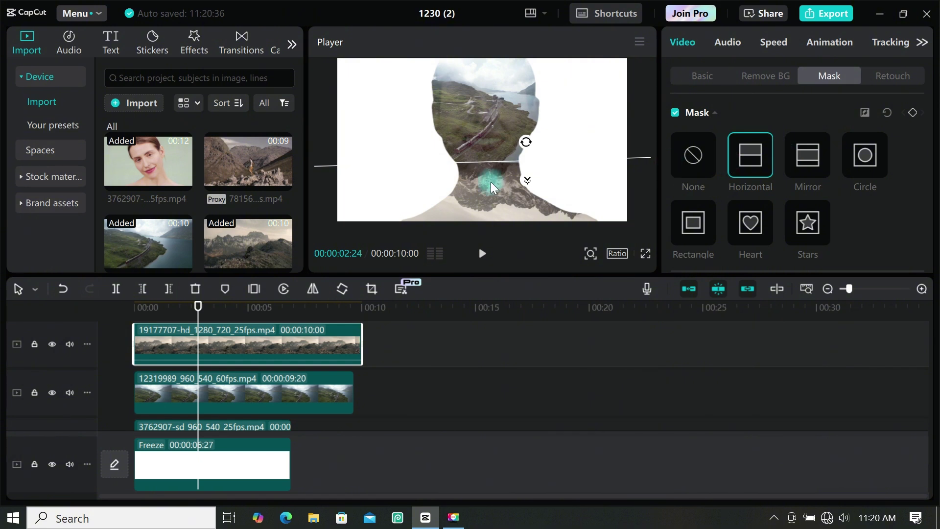
Step: Feather the edge of the rocky mountain clip's horizontal mask and check the neck blend in full screen
left_click_drag(526, 181, 528, 208)
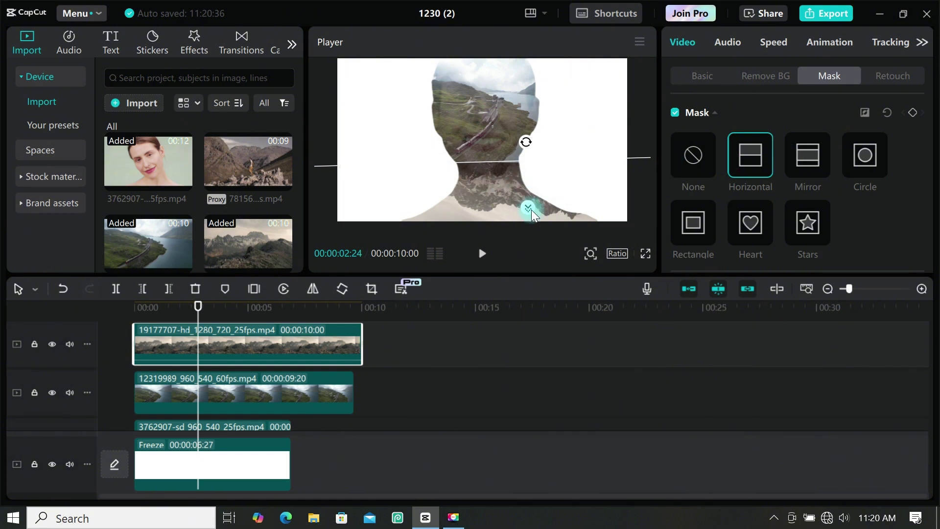
left_click(644, 254)
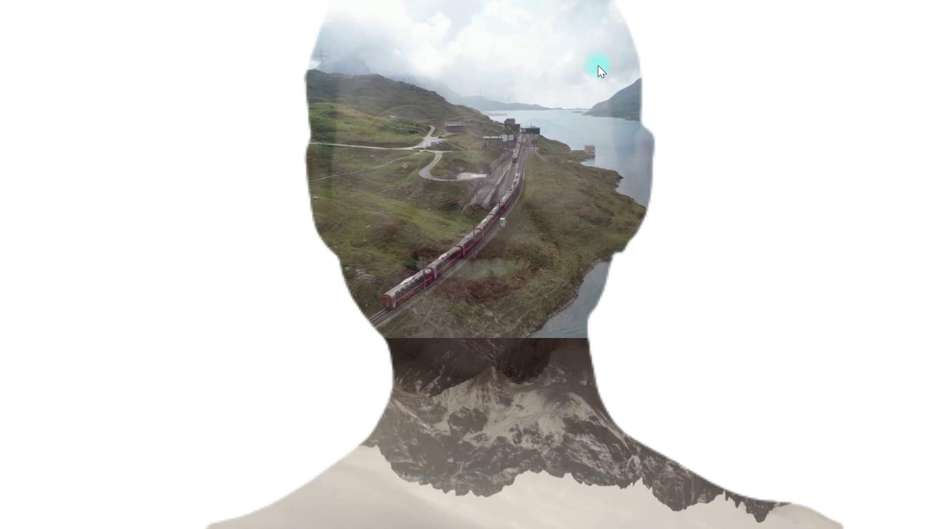
key("Escape")
Step: Apply a Horizontal mask to the lake and train clip, feather its edge at the neck and check the blend in full screen
left_click(327, 398)
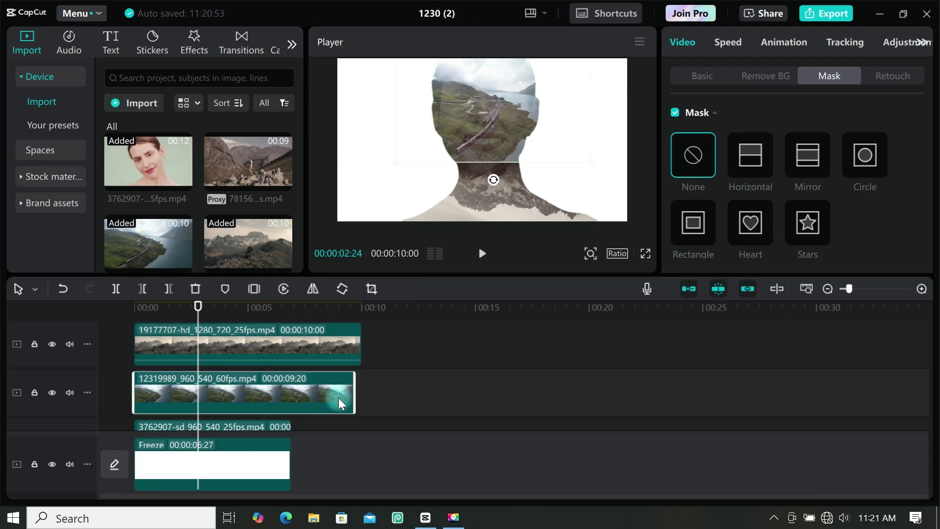
left_click(745, 167)
left_click_drag(548, 107, 506, 136)
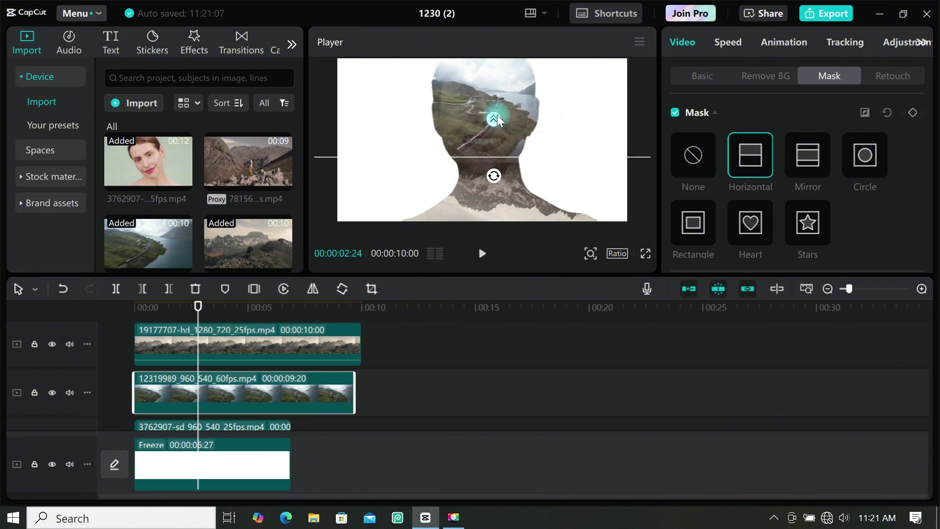
left_click(646, 253)
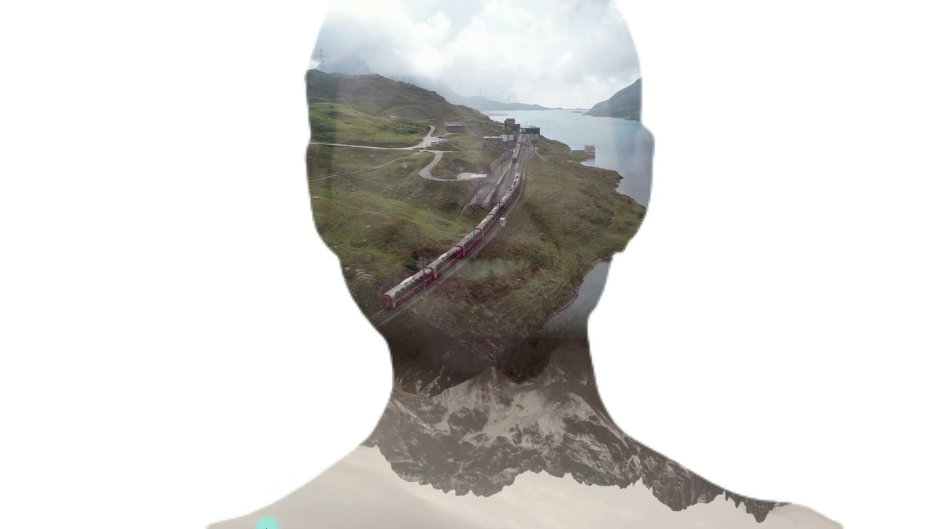
key("Escape")
Step: Adjust the lake and train clip's lightness, setting whites to 14 and blacks to -6
left_click(913, 46)
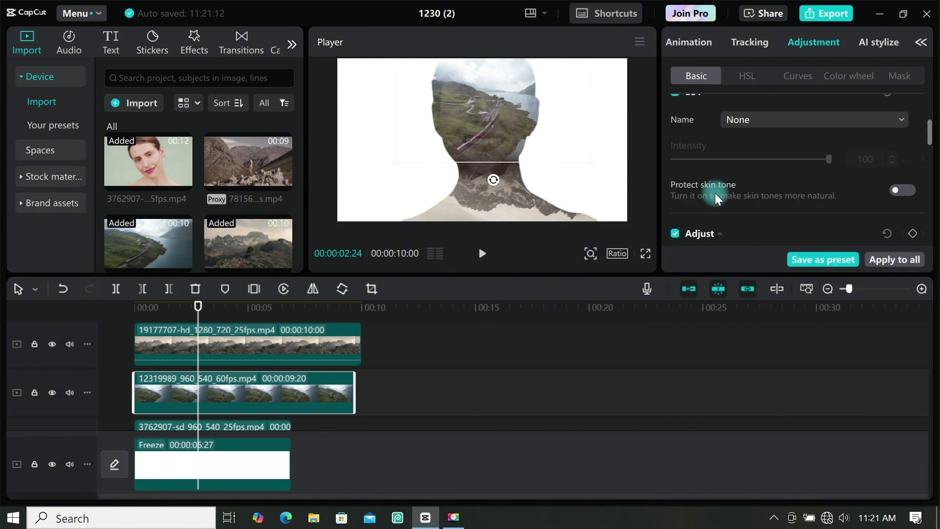
scroll(735, 157, "down", 5)
scroll(749, 162, "up", 2)
left_click_drag(751, 235, 779, 232)
scroll(779, 231, "up", 3)
left_click(645, 253)
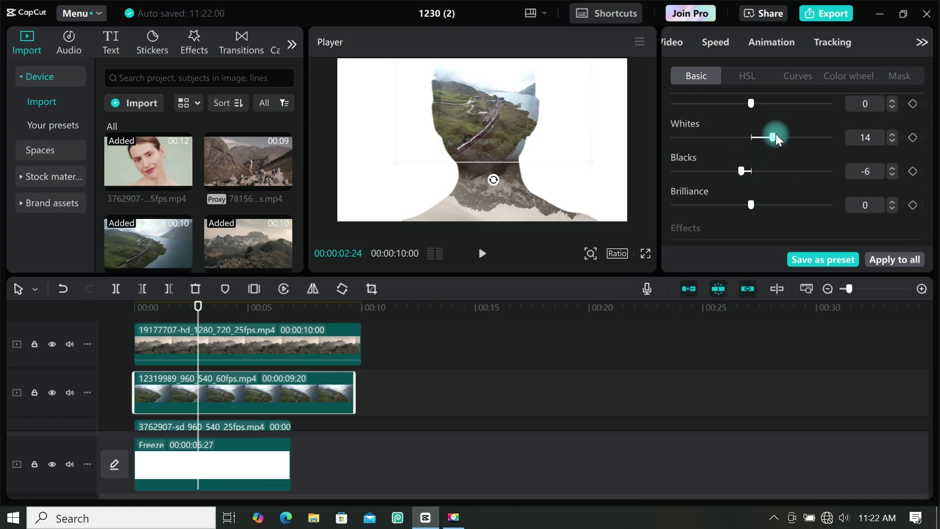
left_click(646, 254)
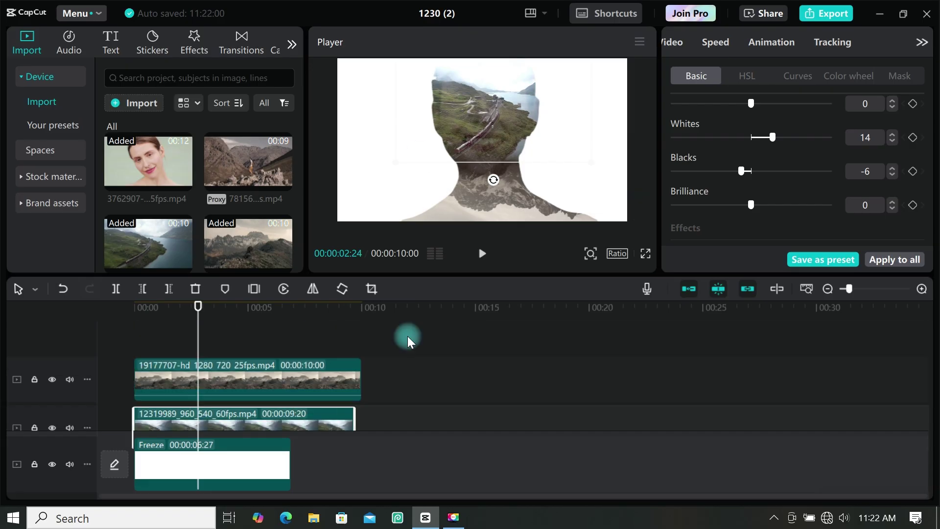
Step: Trim the ends of all selected clips to the end of the white freeze clip at 00:00:06:27
left_click_drag(407, 336, 184, 495)
left_click_drag(198, 307, 293, 318)
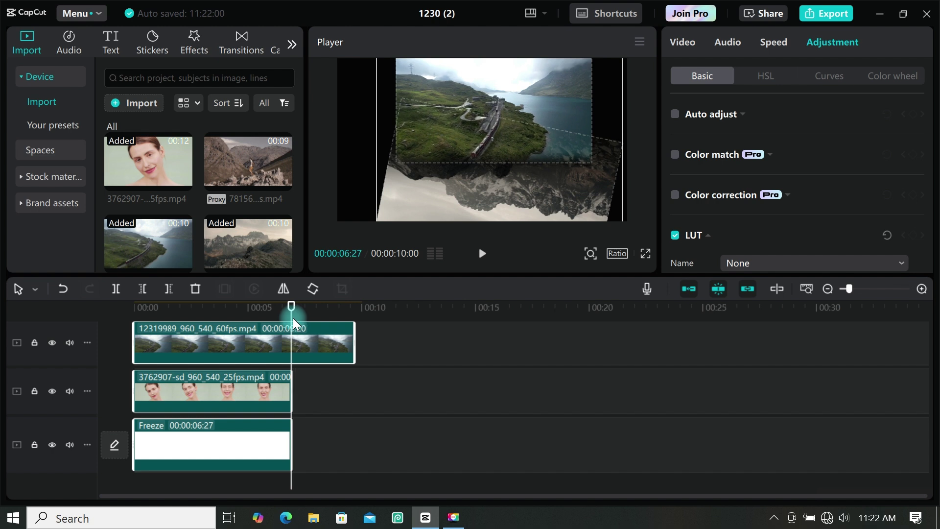
scroll(324, 354, "up", 3)
left_click(169, 289)
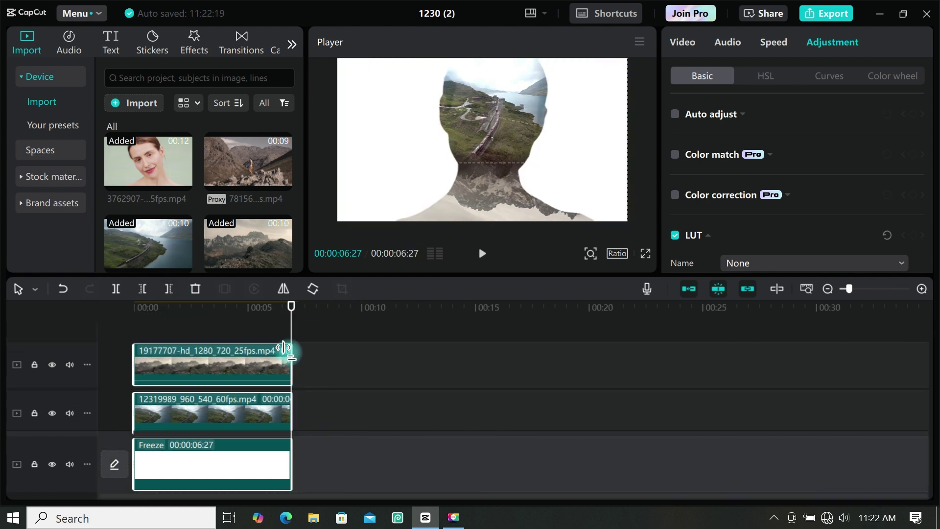
Step: Review the double-exposure composite in full screen from the start of the timeline
left_click(103, 321)
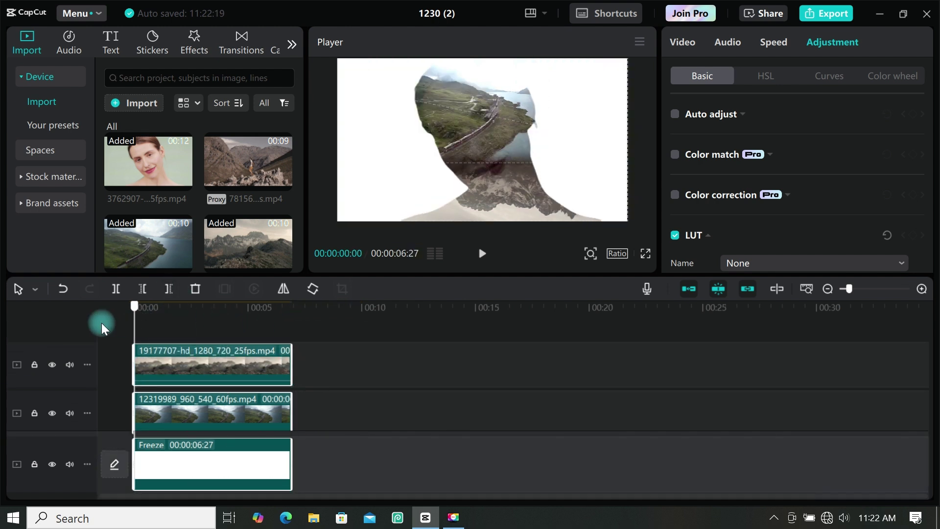
left_click(645, 253)
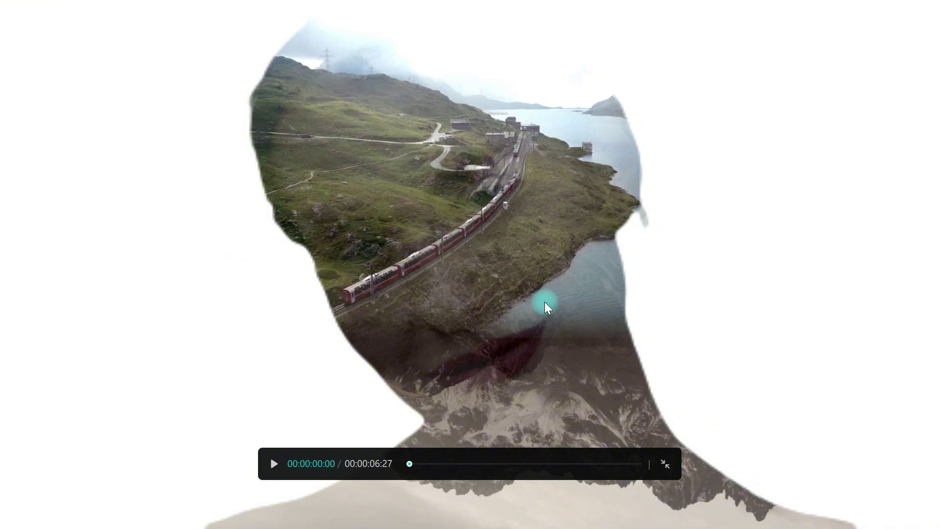
key("Escape")
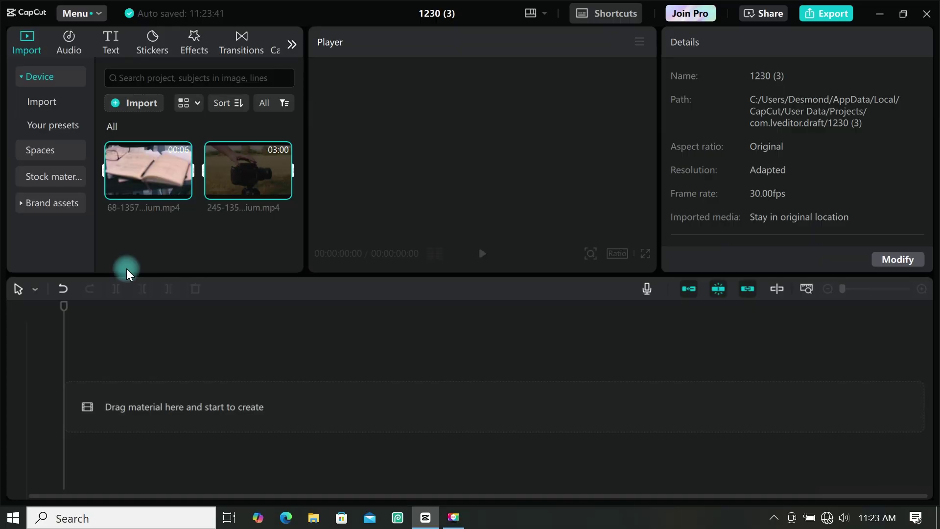
left_click_drag(138, 172, 147, 406)
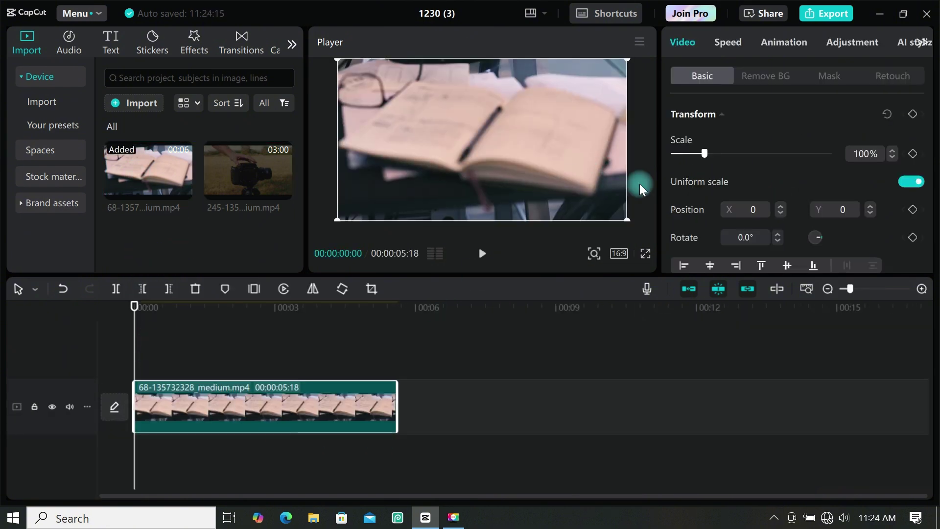
left_click(838, 76)
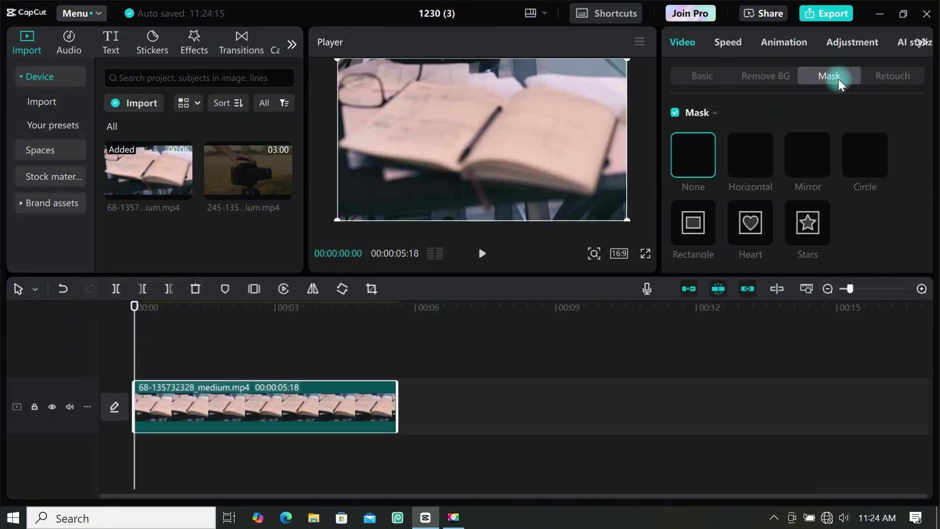
left_click(801, 162)
Step: Narrow the book clip's Mirror mask into a horizontal strip across the middle of the frame
left_click(479, 201)
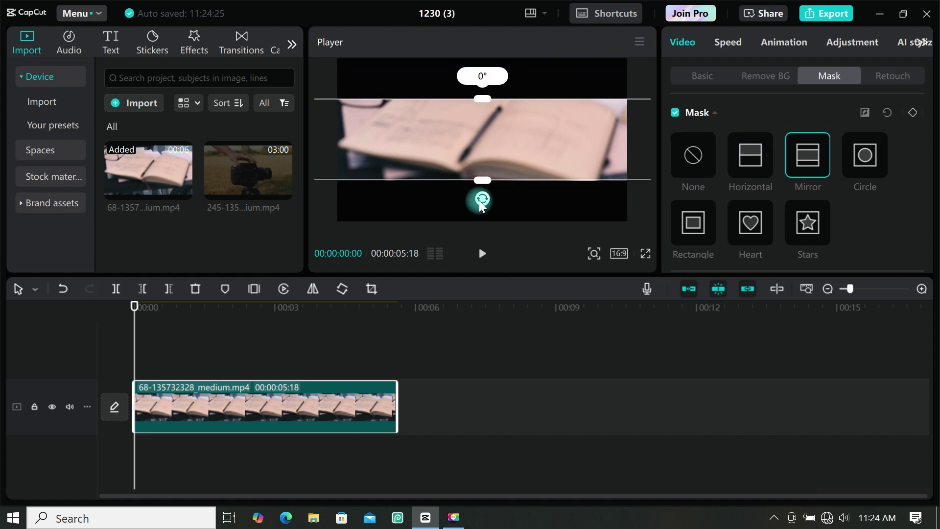
left_click_drag(479, 201, 475, 228)
left_click_drag(481, 181, 450, 180)
left_click(701, 76)
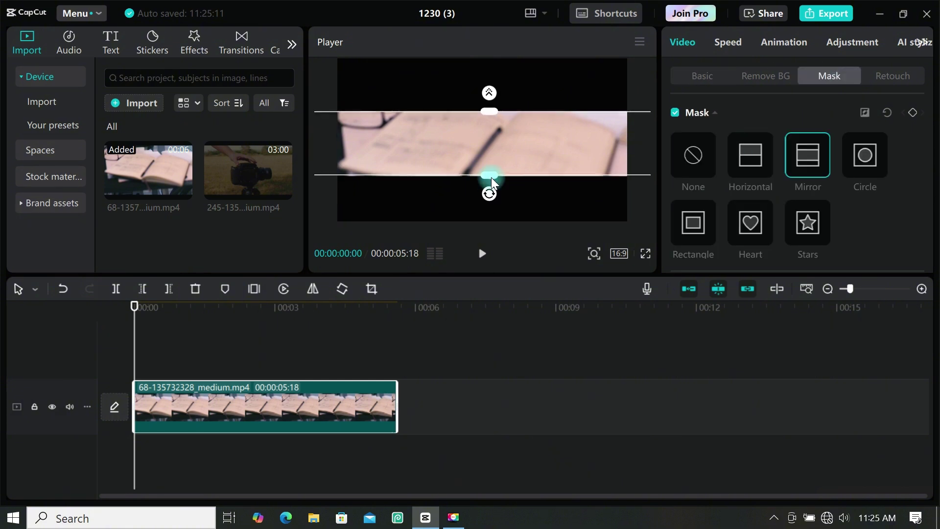
left_click(690, 79)
left_click_drag(246, 182, 124, 373)
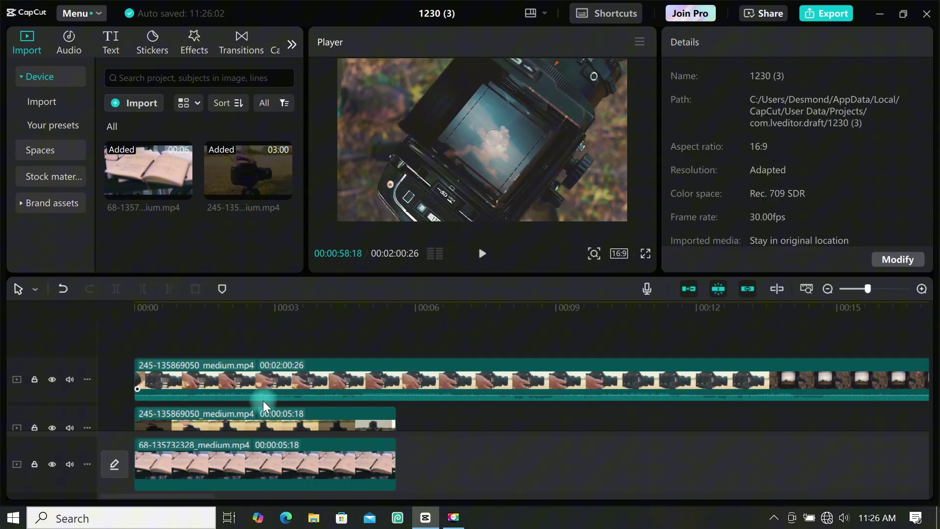
left_click(312, 383)
left_click(842, 75)
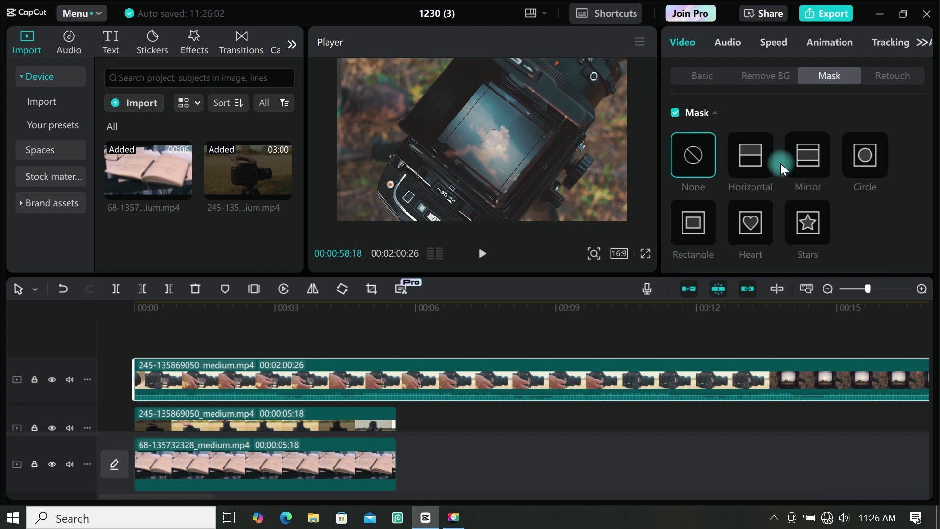
left_click(813, 157)
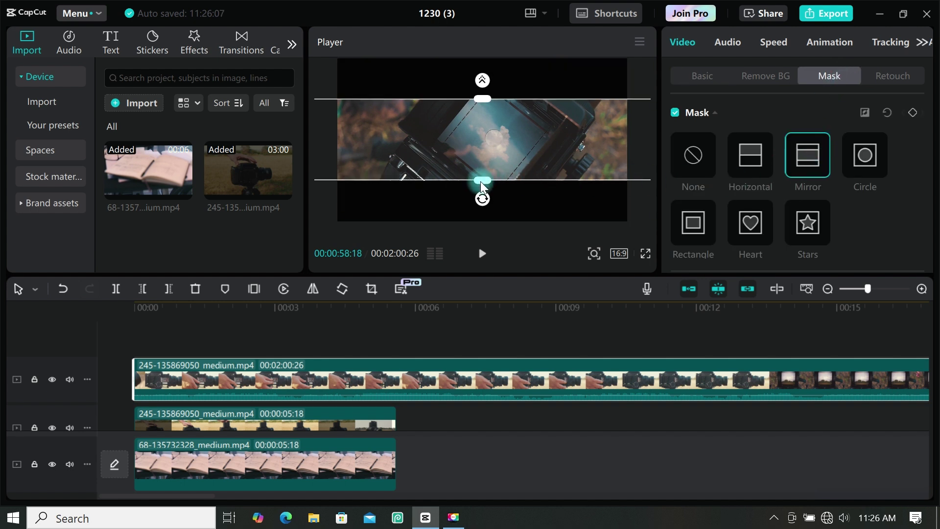
left_click_drag(479, 180, 518, 93)
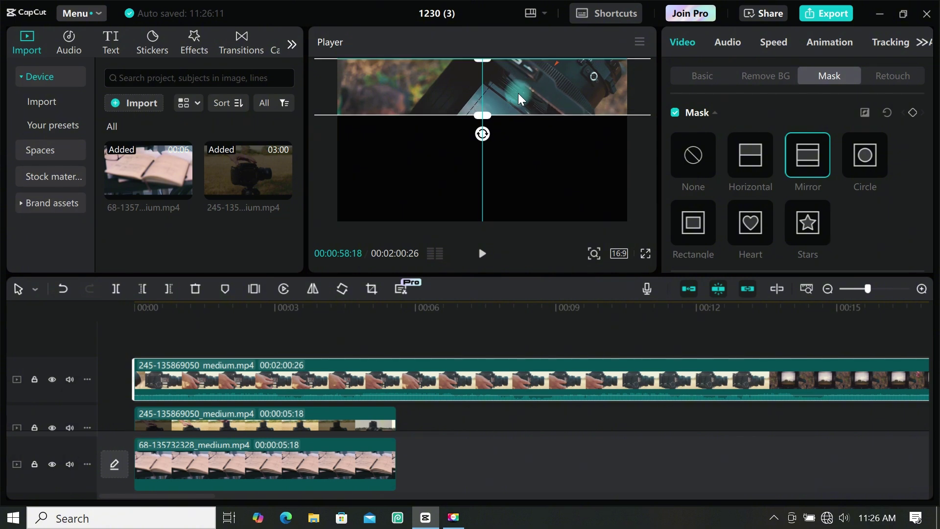
Step: Change the project's aspect ratio to 1:1 for the three-strip layout
left_click_drag(295, 313, 173, 308)
left_click(538, 158)
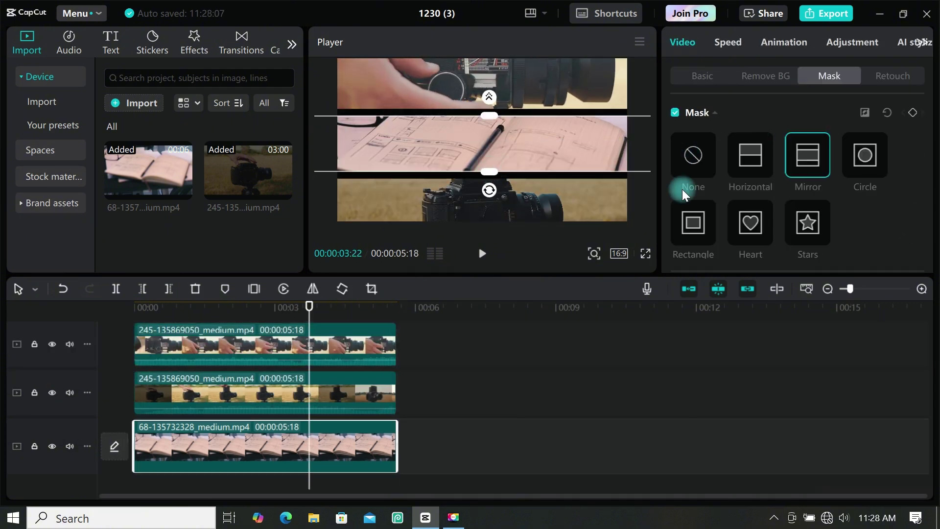
left_click(620, 253)
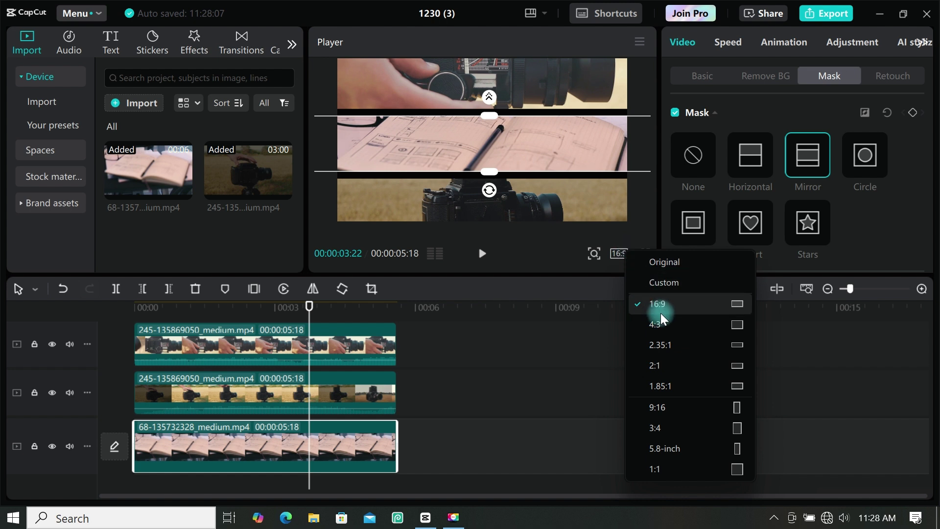
left_click(698, 469)
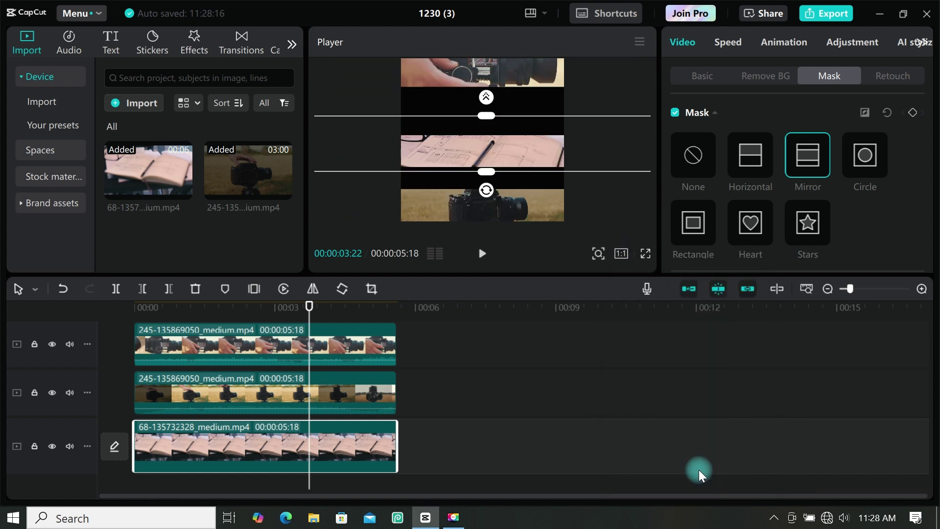
Step: Reposition the book strip and extend the lower camera clip's Mirror mask up to meet it in the square frame
left_click(502, 159)
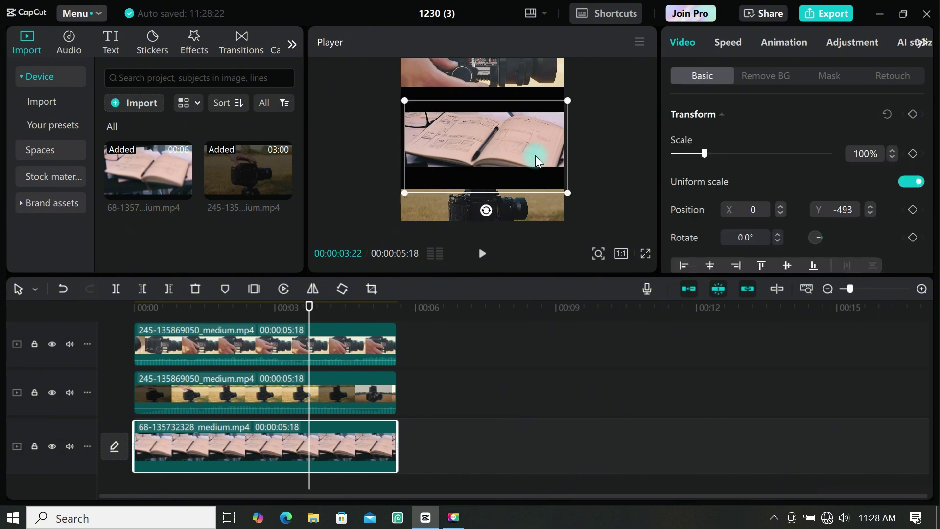
left_click(376, 387)
left_click(487, 185)
left_click_drag(487, 185, 486, 161)
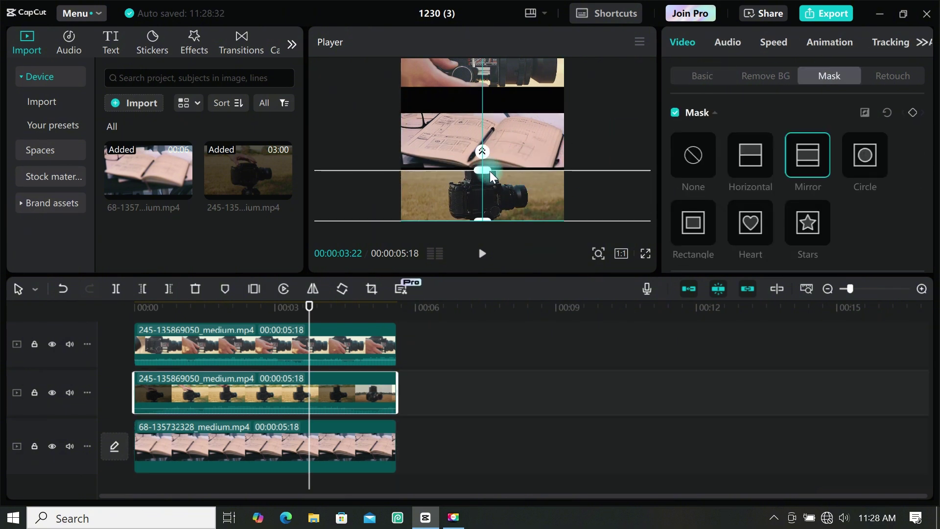
Step: Adjust the top camera clip so its strip reaches down to the upper edge of the book strip
left_click(308, 358)
mouse_move(519, 86)
left_mouse_down()
mouse_move(551, 96)
mouse_move(493, 51)
mouse_move(496, 84)
mouse_move(530, 89)
left_mouse_up()
left_click(527, 109)
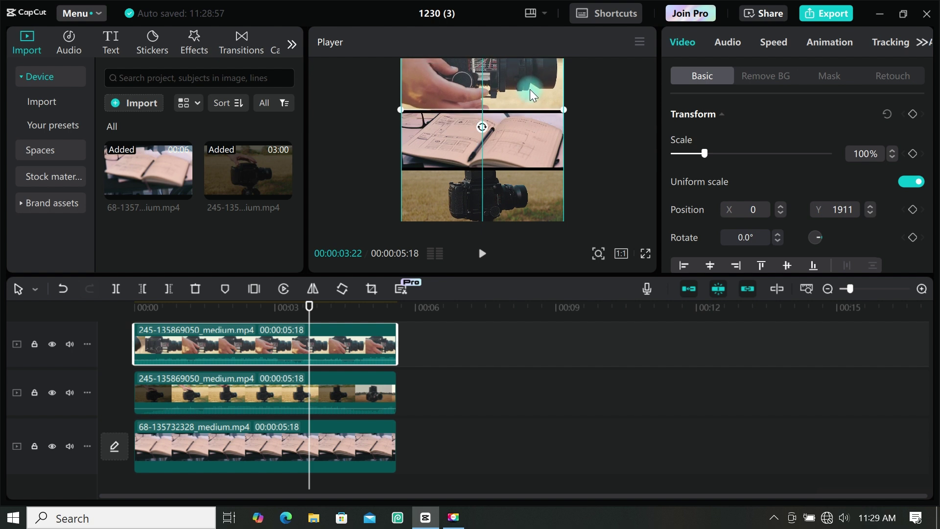
Step: From the timeline start, apply the Slide Right In animation to the top camera clip with a 0.8 s duration
left_click(357, 300)
left_click_drag(357, 300, 100, 366)
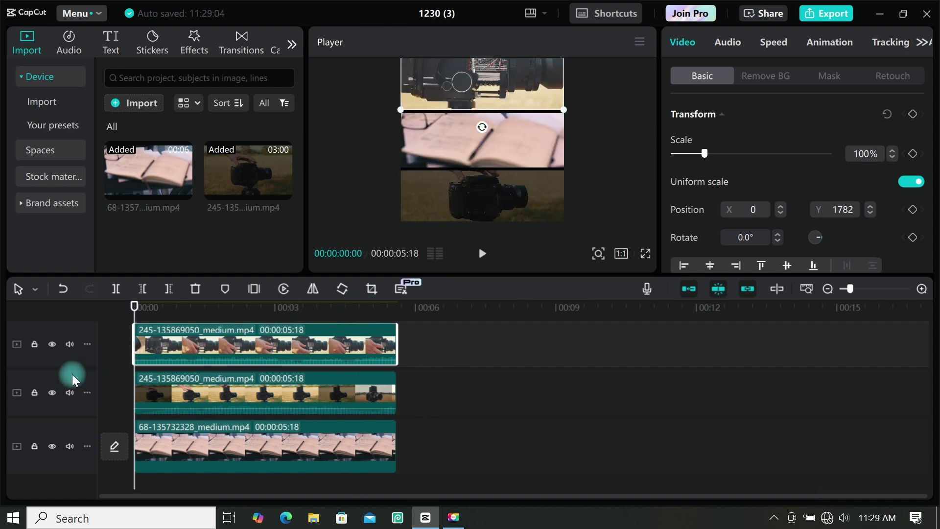
left_click(834, 41)
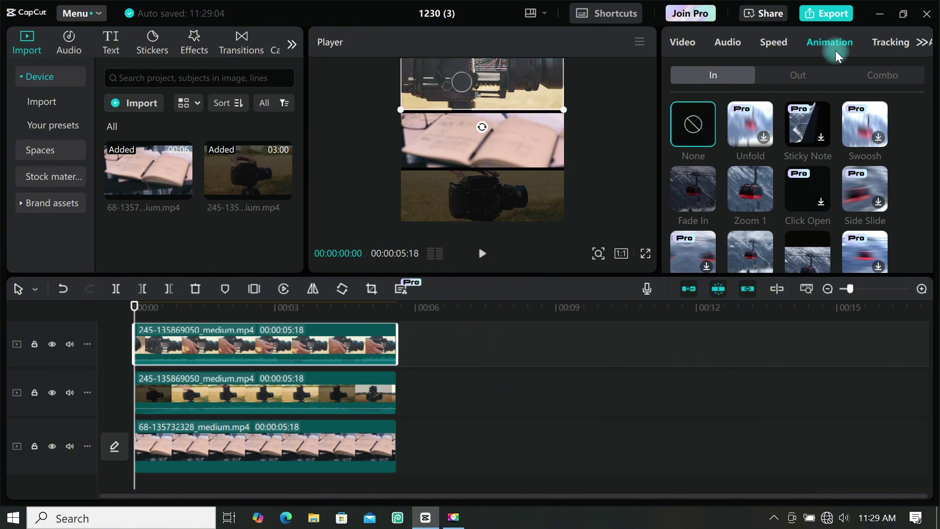
scroll(739, 144, "down", 3)
left_click(813, 189)
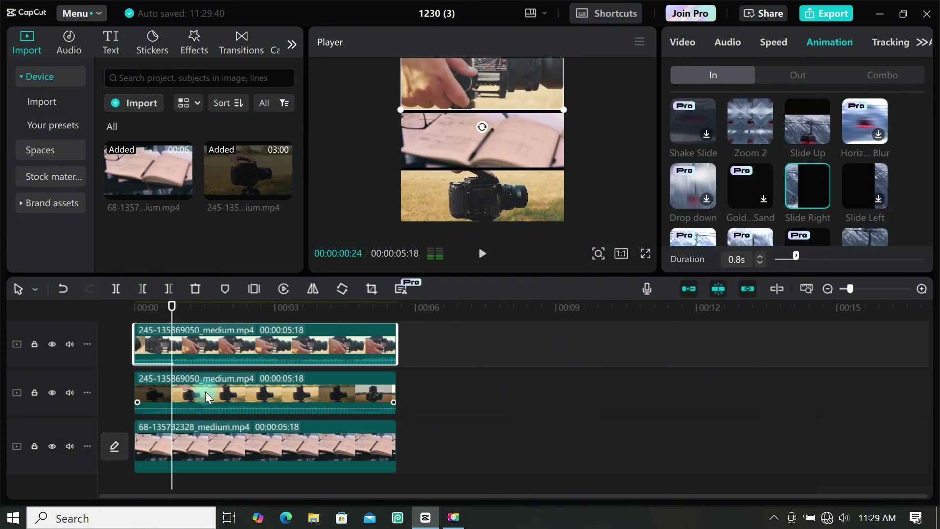
Step: Set 0.8 s In animations on the lower camera clip and the book clip, using Slide Right for the book
left_click(205, 431)
scroll(813, 166, "down", 2)
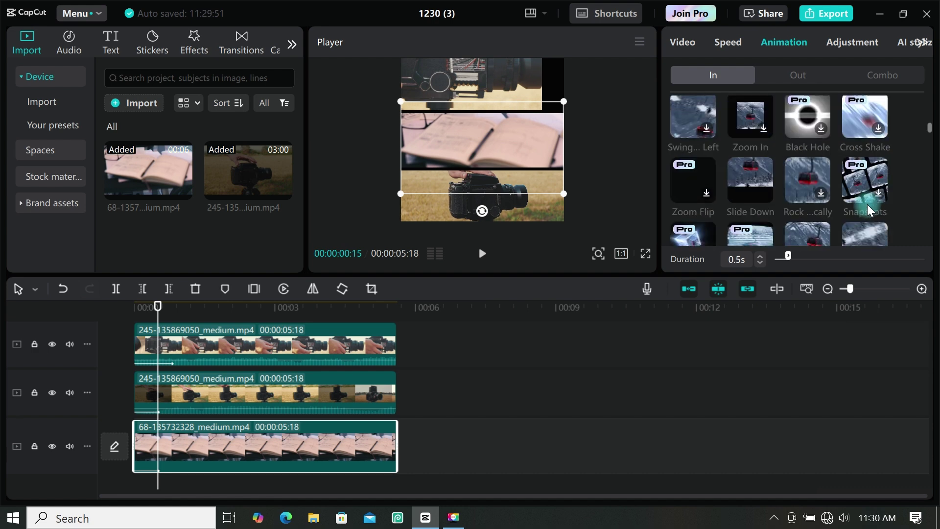
left_click(199, 449)
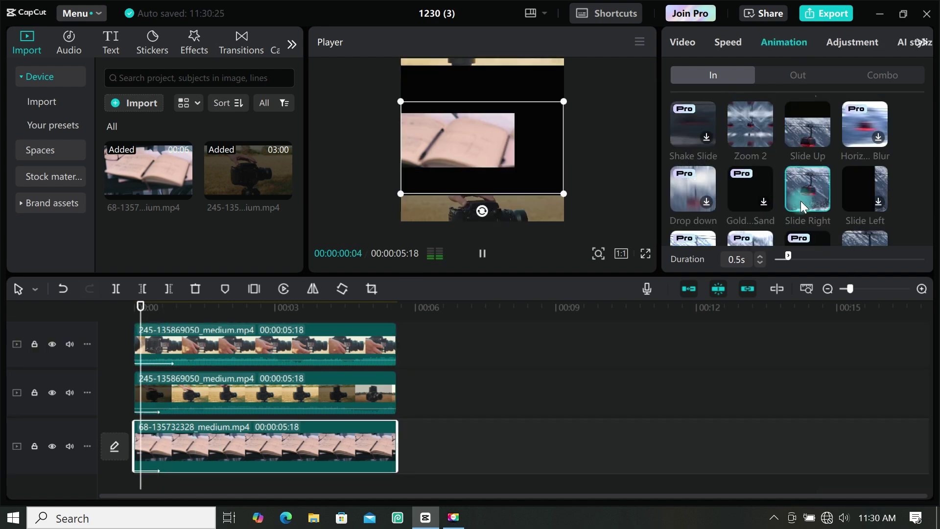
left_click(159, 405)
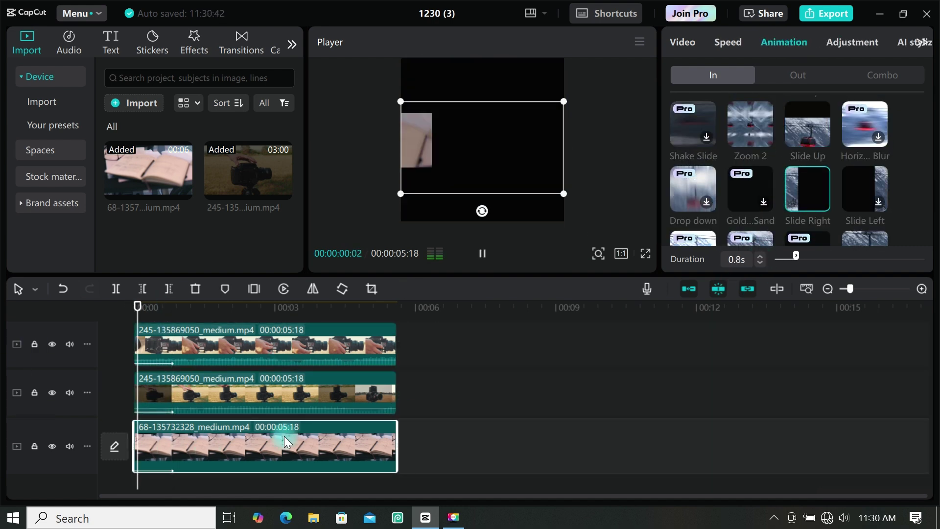
Step: Stop playback and set the book clip's canvas background type to Color in its basic video settings
left_click(271, 463)
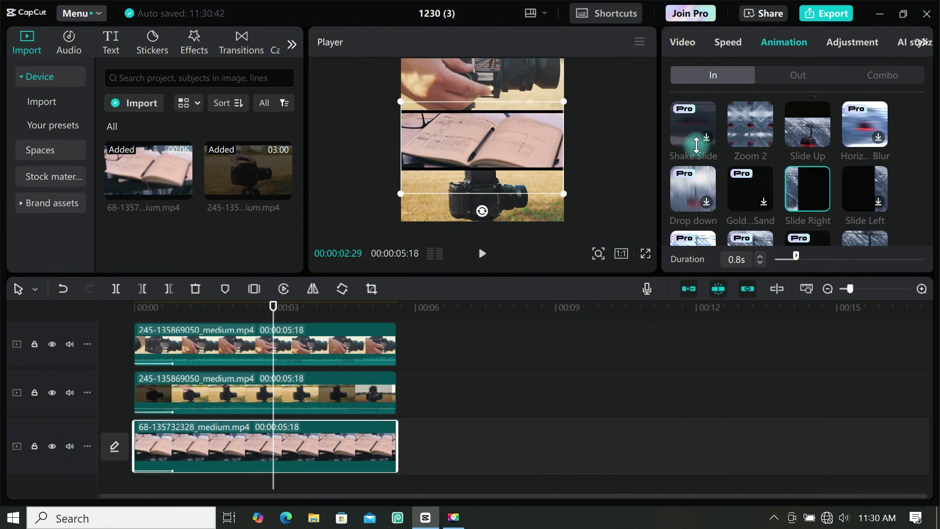
left_click(711, 79)
left_click(682, 42)
scroll(781, 203, "down", 10)
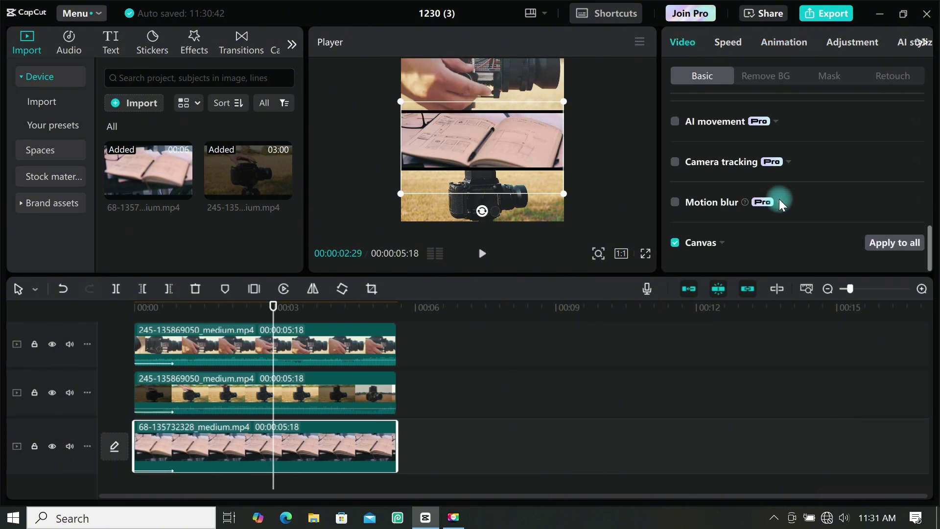
left_click(719, 244)
scroll(720, 244, "down", 1)
left_click(738, 243)
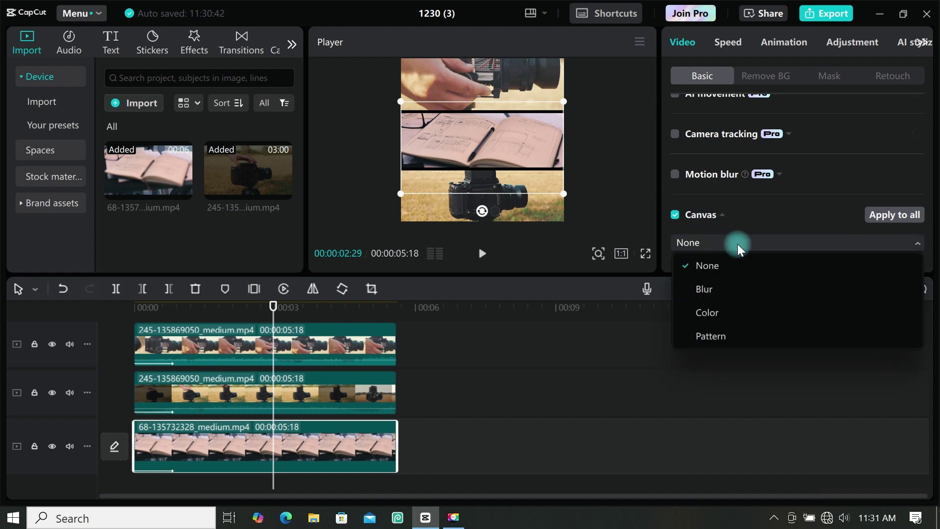
left_click(718, 314)
Step: Try a pink and a light yellow preset as the canvas color behind the book clip
scroll(775, 250, "down", 1)
left_click(860, 251)
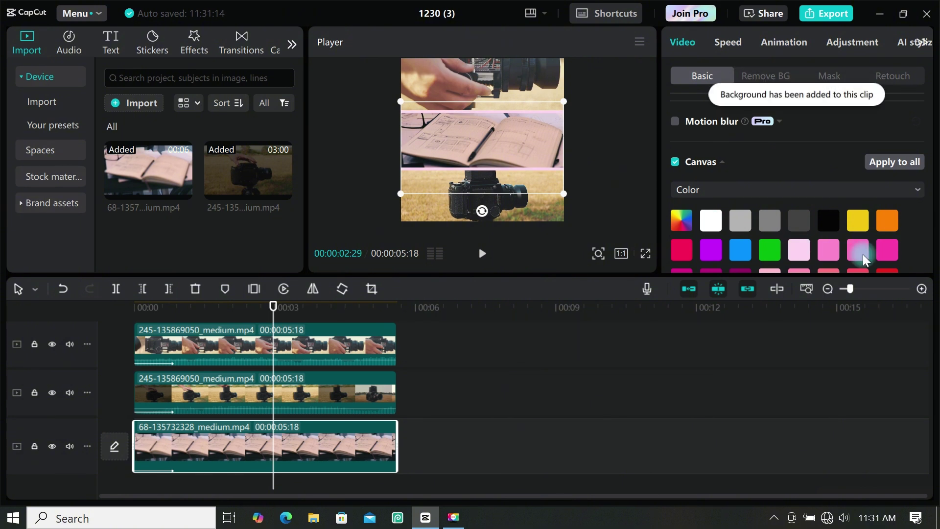
scroll(799, 239, "down", 2)
left_click(799, 239)
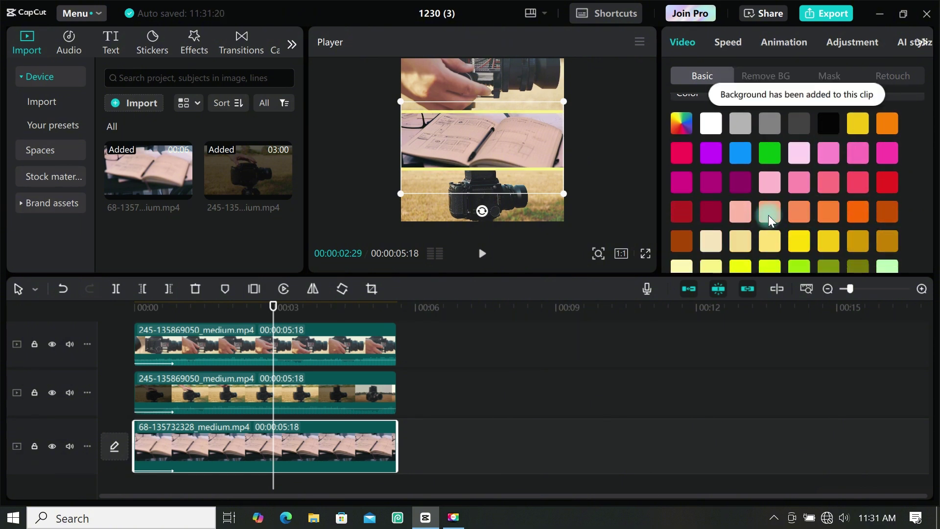
Step: Try the Blur canvas background on the book clip, going through the blur presets up to the strongest
scroll(773, 219, "up", 2)
left_click(801, 201)
left_click(718, 246)
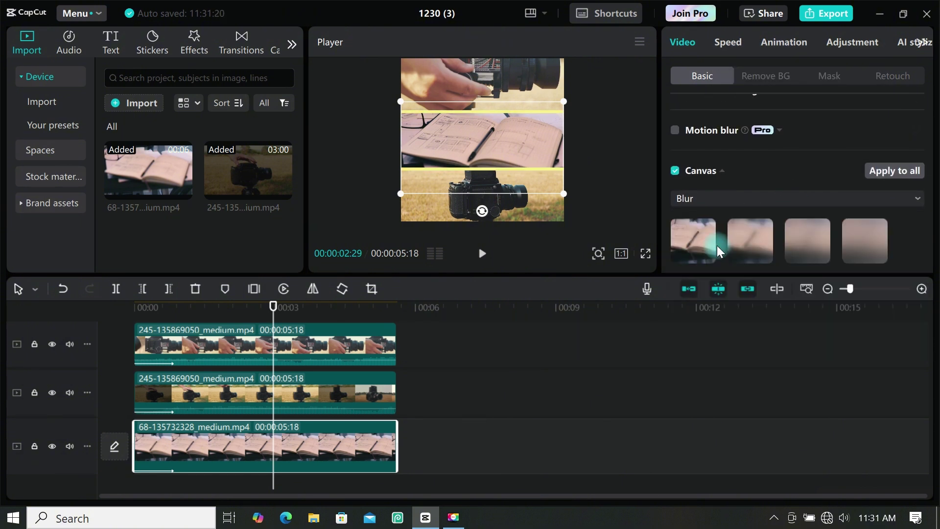
left_click(699, 245)
left_click(759, 242)
left_click(799, 239)
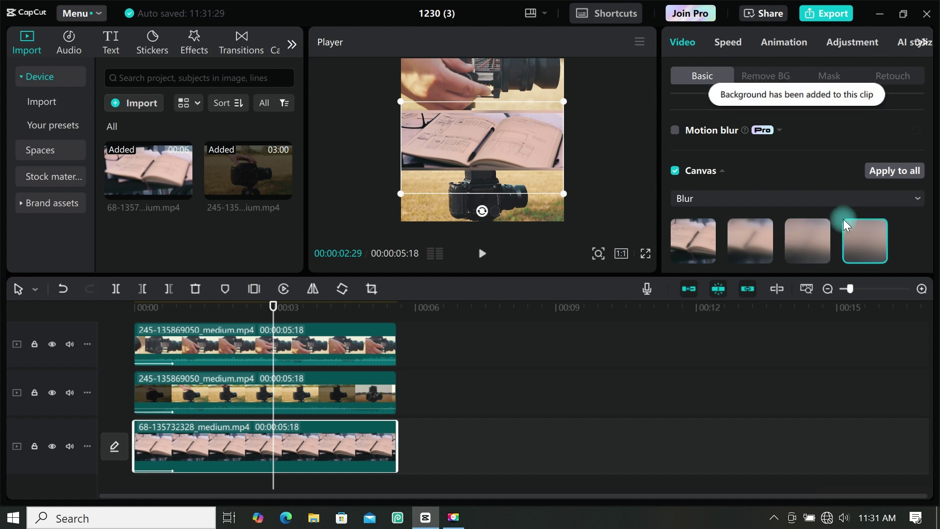
Step: Switch the book clip's canvas background back to Color and open the custom color picker
left_click(850, 196)
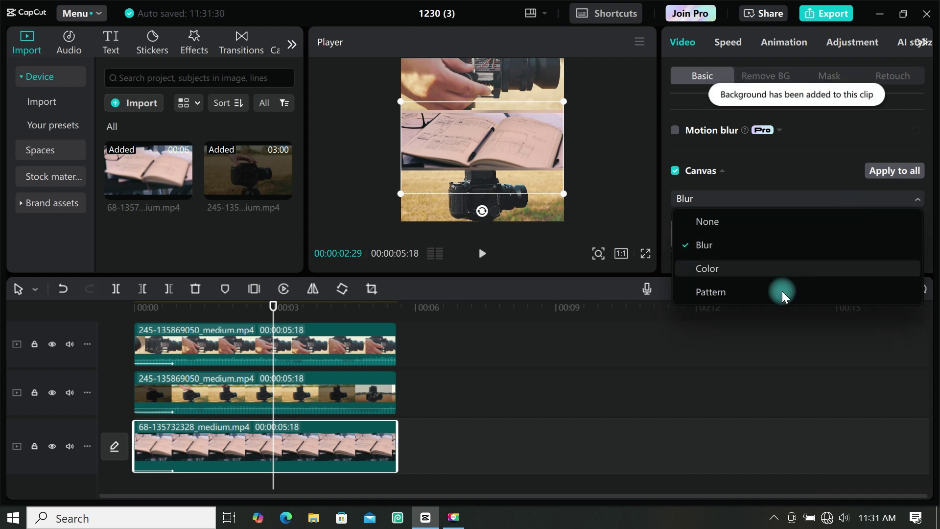
left_click(732, 268)
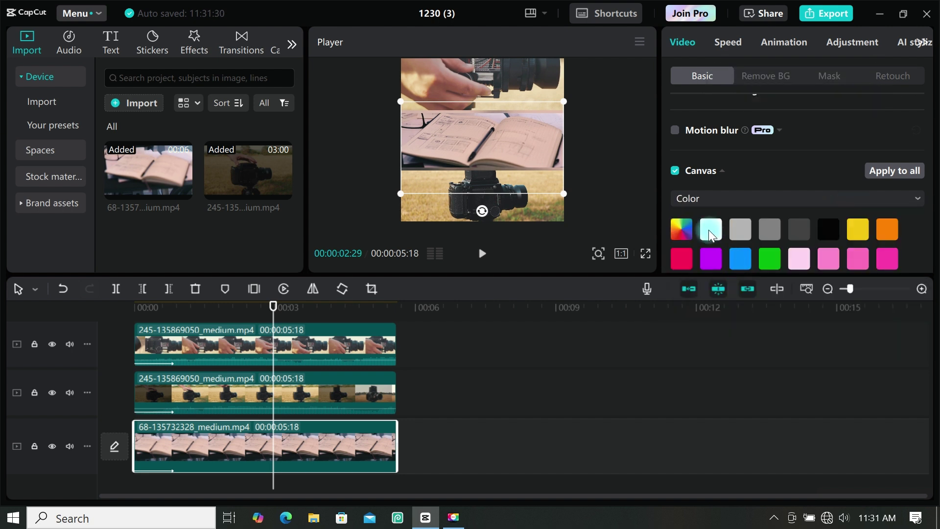
left_click(682, 230)
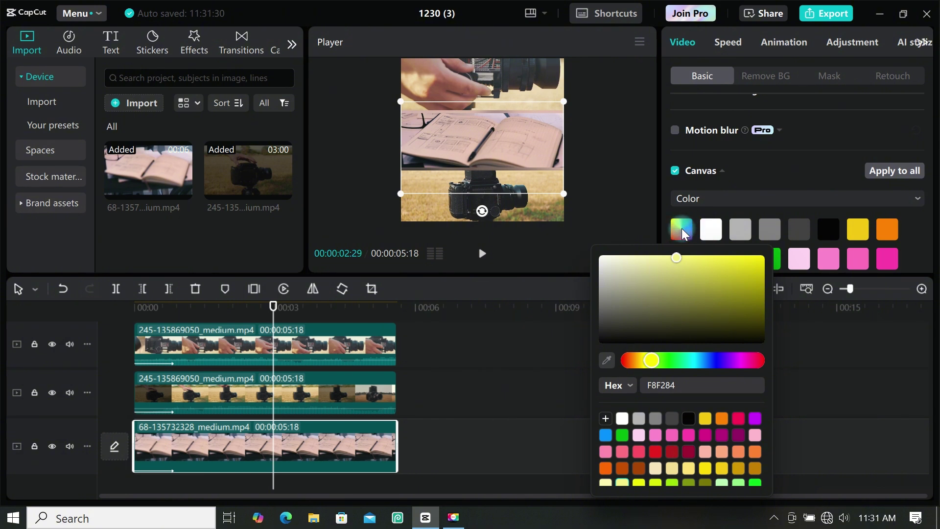
Step: Try canvas colors sampled with the eyedropper from the book strip in the preview, a light page tone and a near-black
left_click(606, 362)
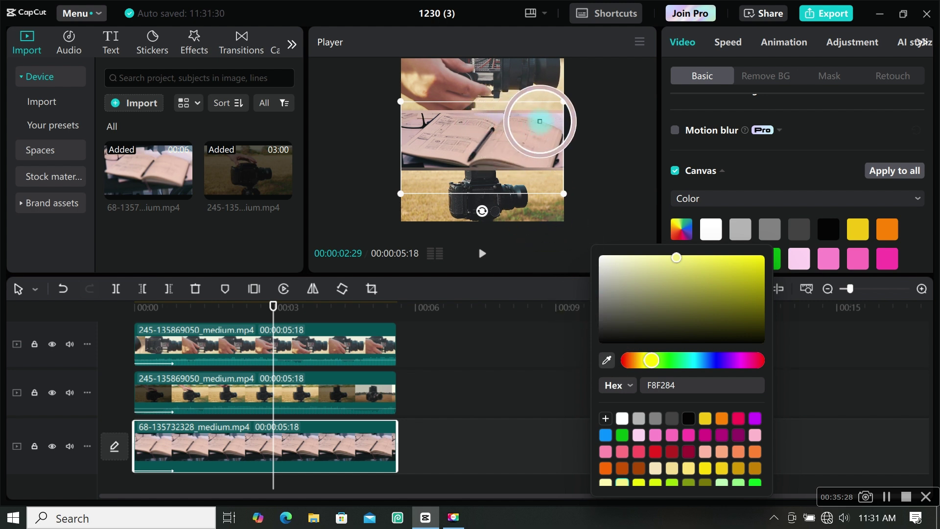
left_click(541, 120)
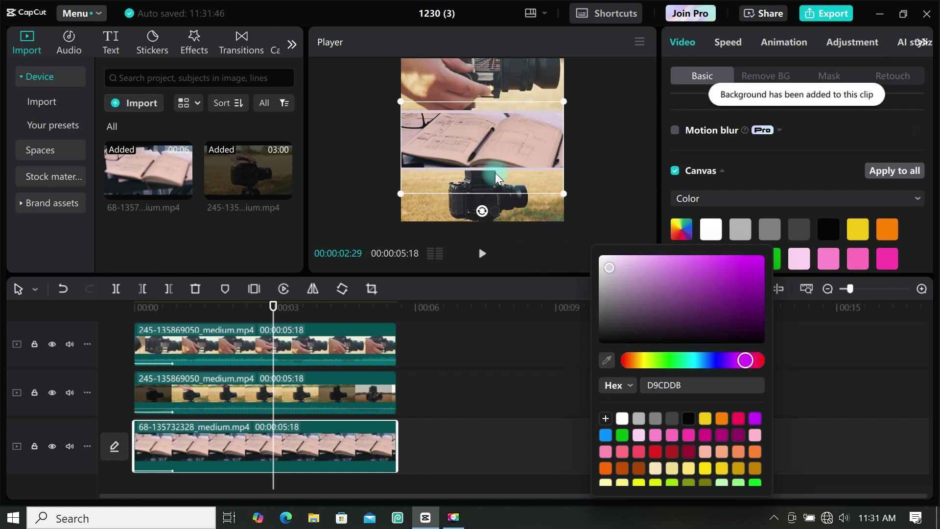
left_click(514, 116)
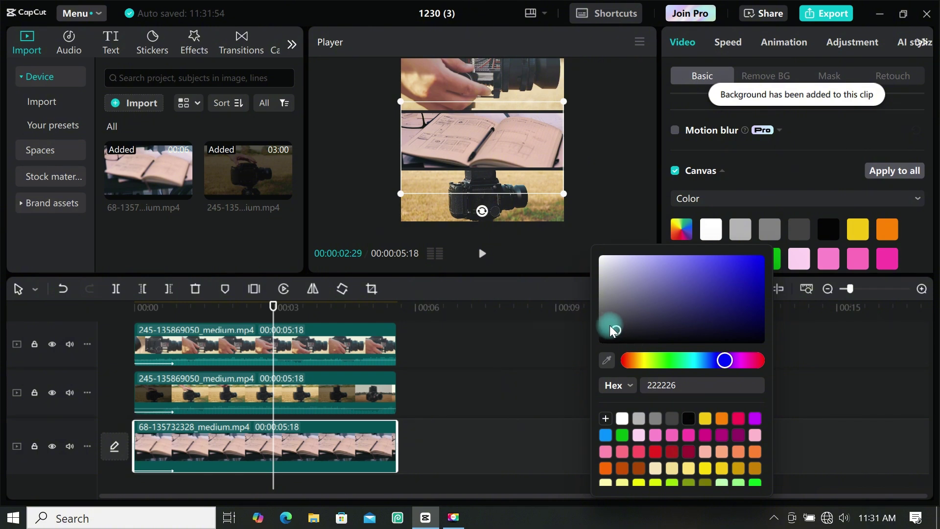
Step: Set the custom canvas color to white (FFFFFF), close the color picker and return the playhead to the timeline start
left_click_drag(614, 330, 596, 245)
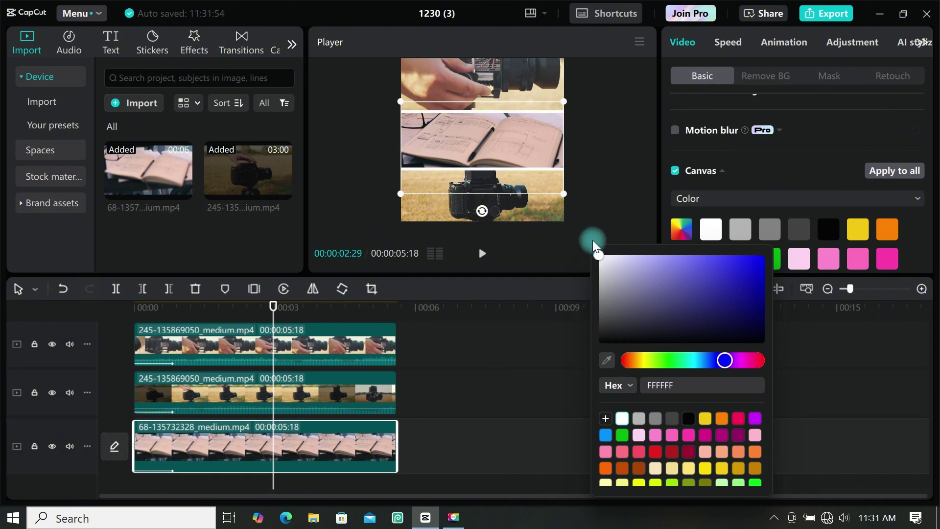
left_click(825, 315)
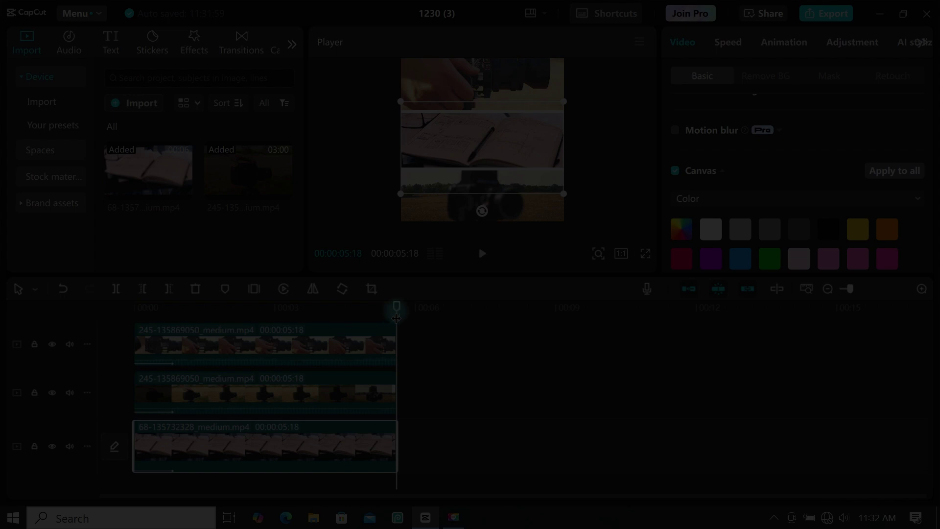
left_click_drag(396, 318, 134, 308)
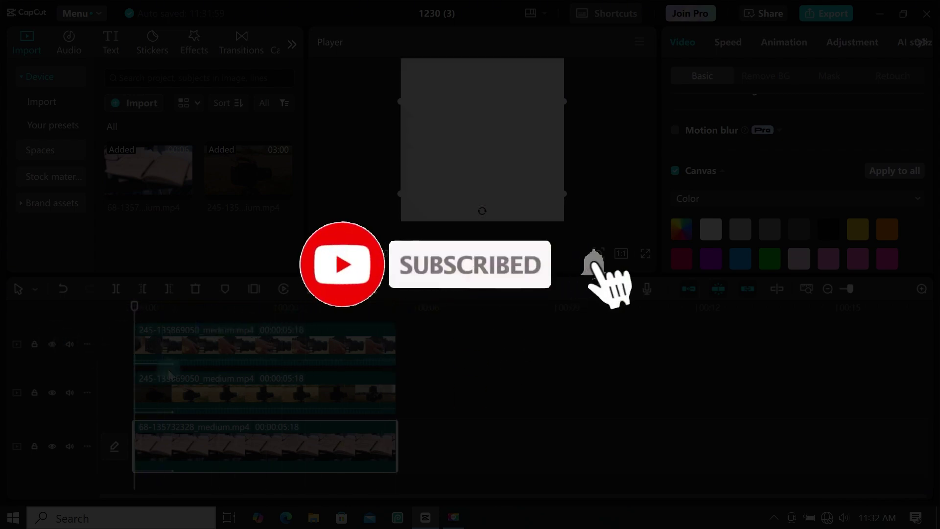